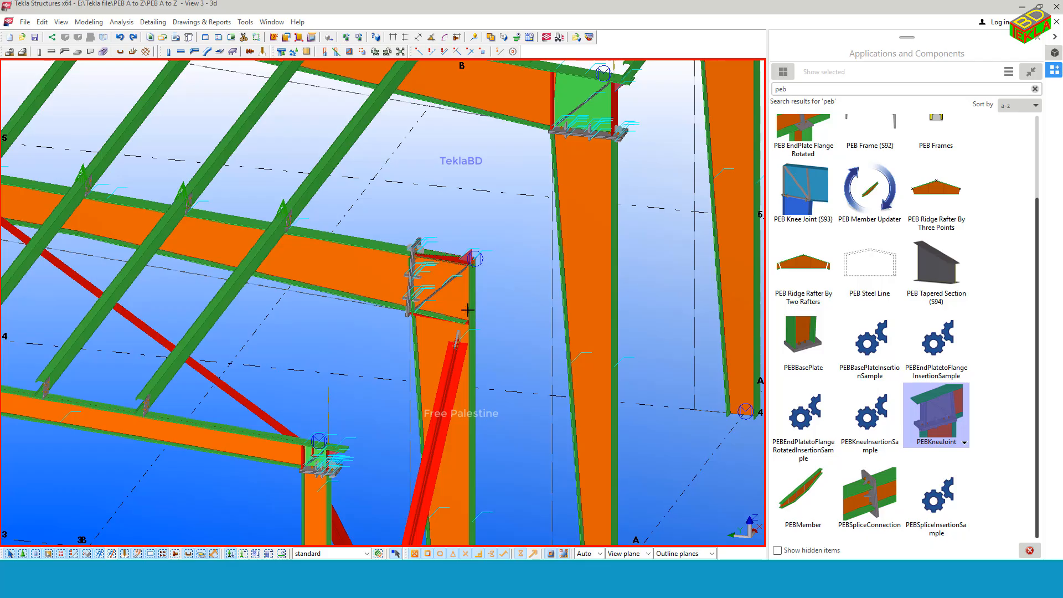
# Delete the knee joint with the vertical splice plate and recreate it with PEBKneeJoint, picking the column before the rafter
pyautogui.rightClick(482, 262)
pyautogui.click(428, 269)
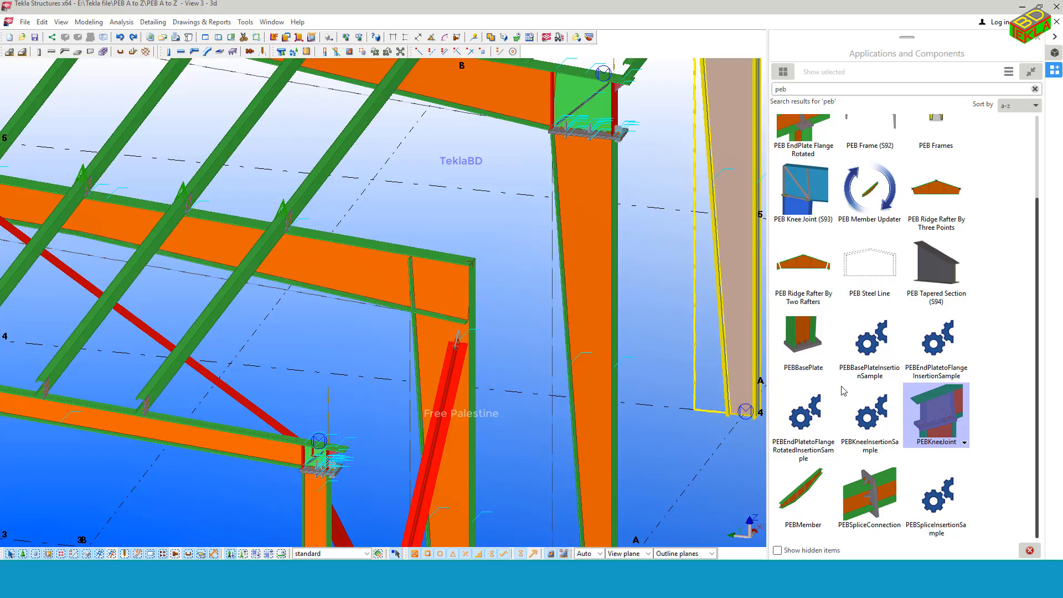
pyautogui.click(460, 332)
pyautogui.click(451, 312)
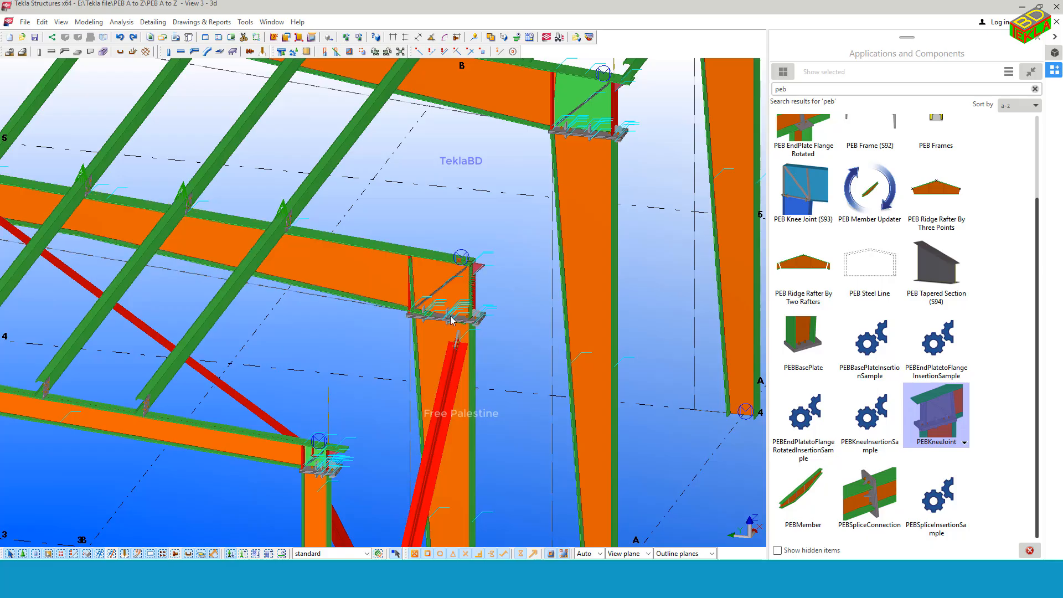
pyautogui.scroll(2, 451, 320)
pyautogui.rightClick(521, 272)
pyautogui.click(529, 276)
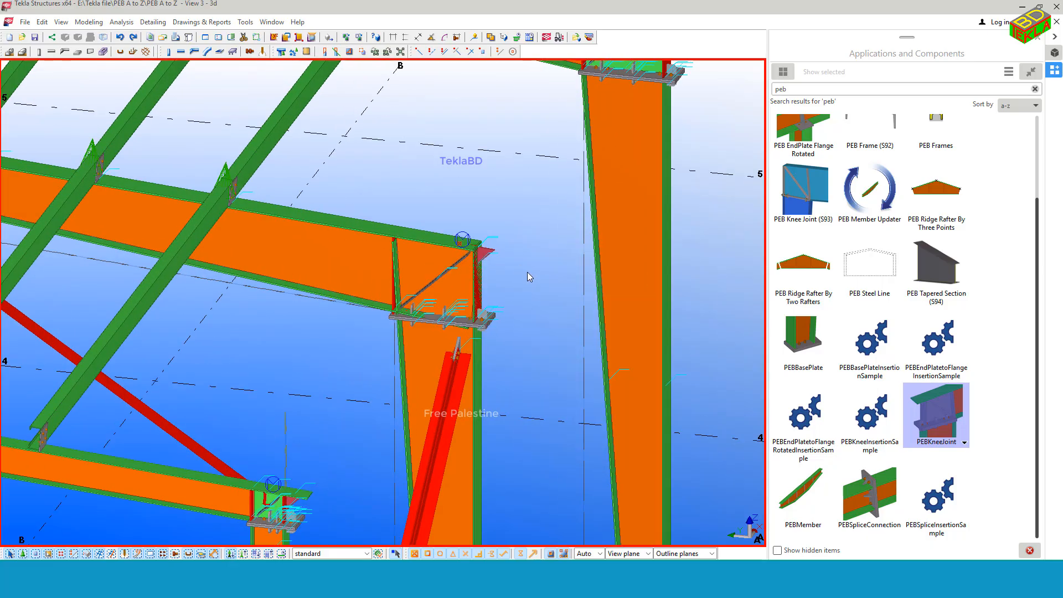
# Run PEB Member Updater on the members of the recreated knee joint
pyautogui.scroll(5, 429, 297)
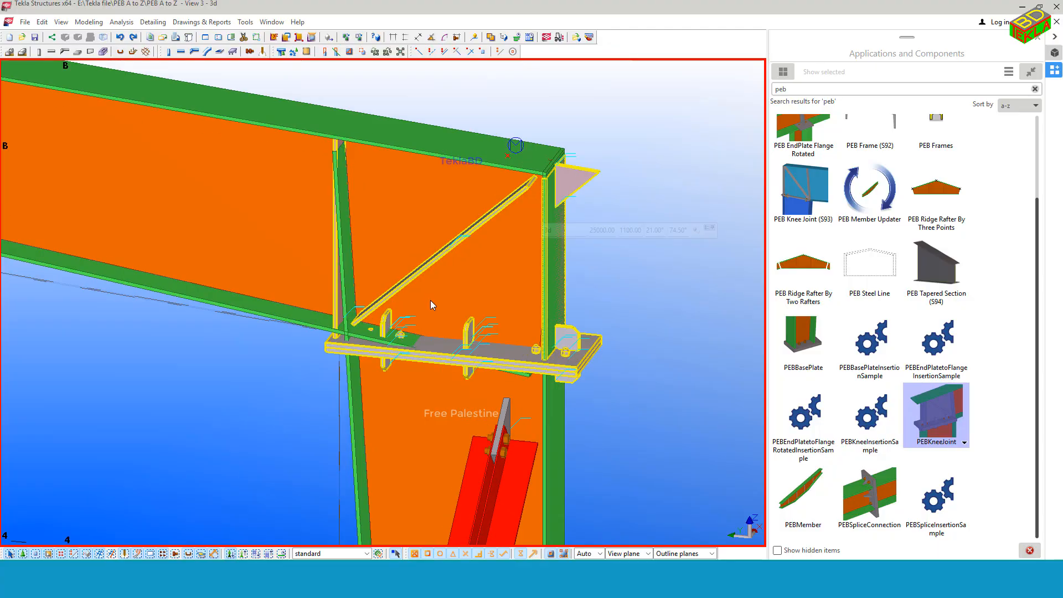
pyautogui.doubleClick(873, 207)
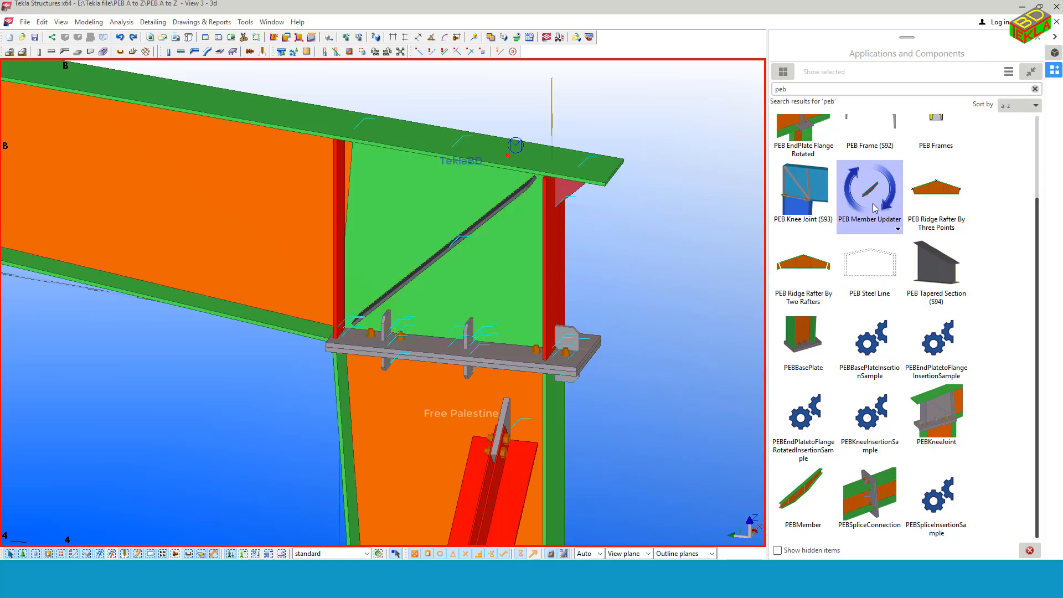
pyautogui.click(567, 368)
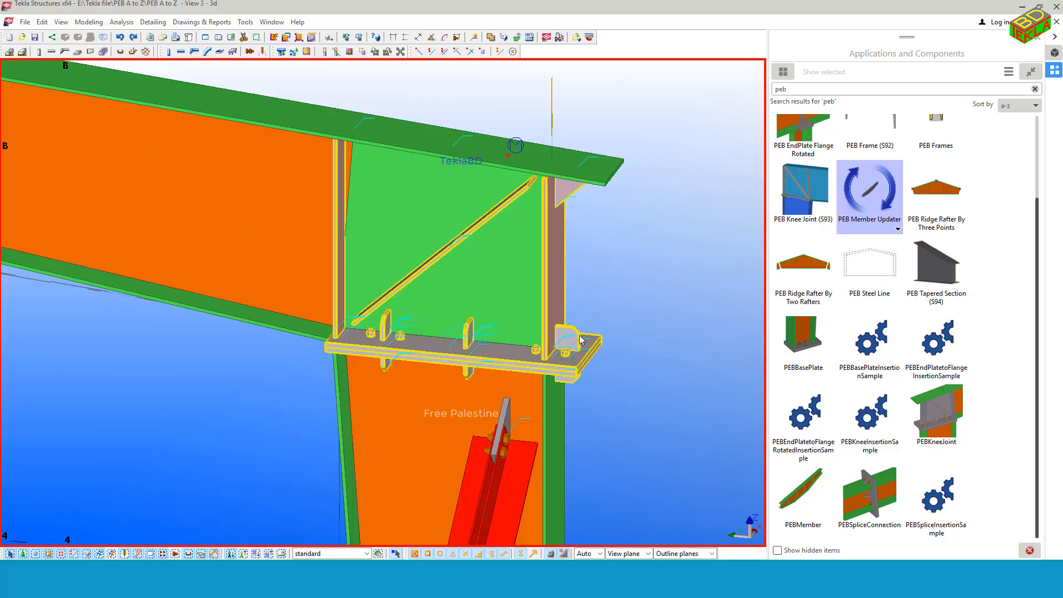
# Open the PEB Knee properties of the recreated joint between the column and the main rafter
pyautogui.scroll(-4, 577, 255)
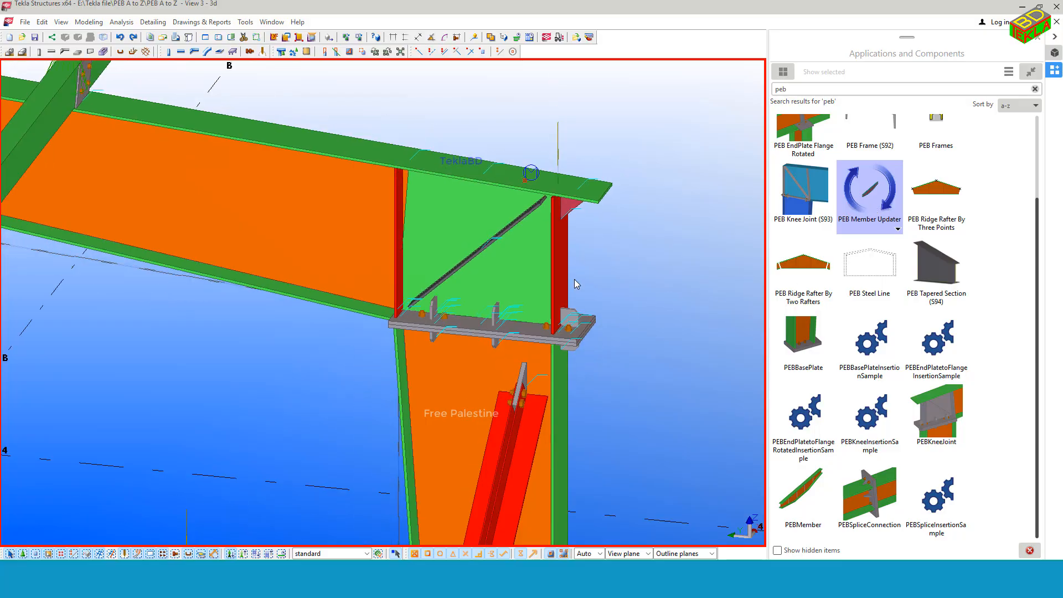
pyautogui.scroll(3, 594, 258)
pyautogui.moveTo(594, 258); pyautogui.dragTo(582, 277, button='middle')
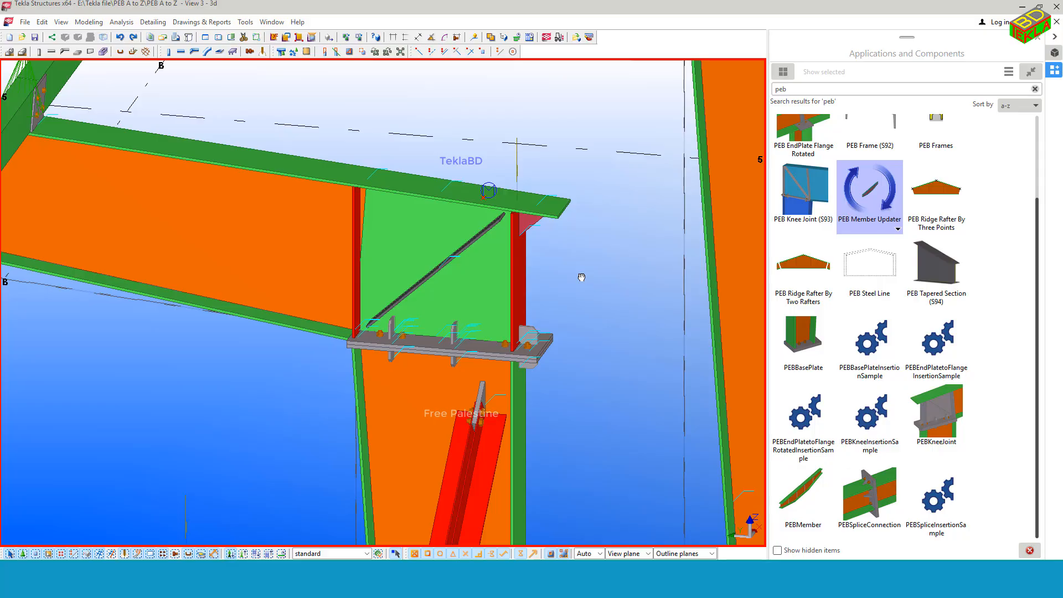
pyautogui.scroll(-3, 462, 299)
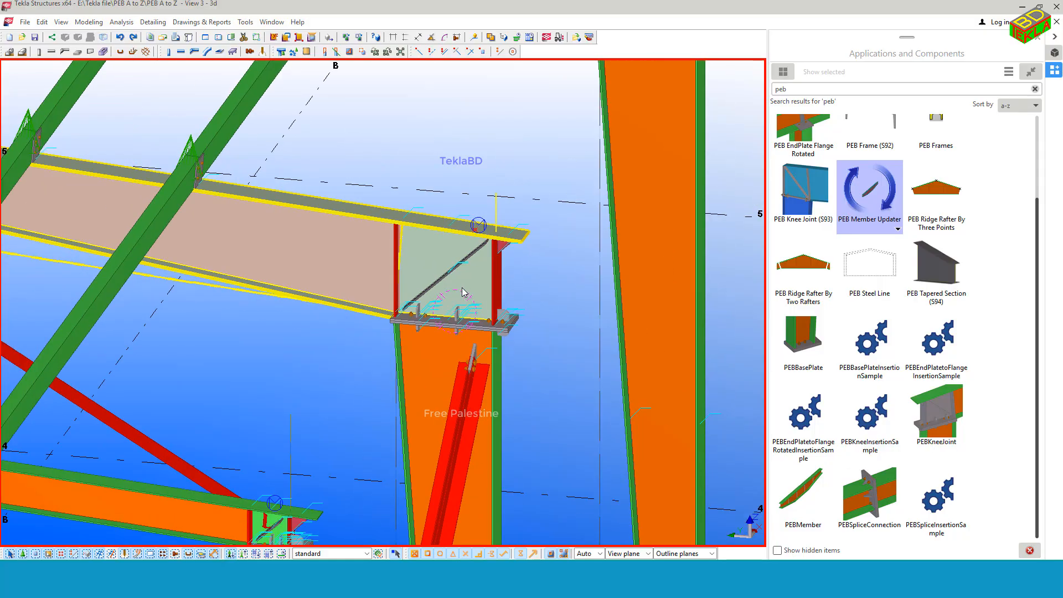
pyautogui.scroll(-2, 464, 318)
pyautogui.scroll(5, 459, 314)
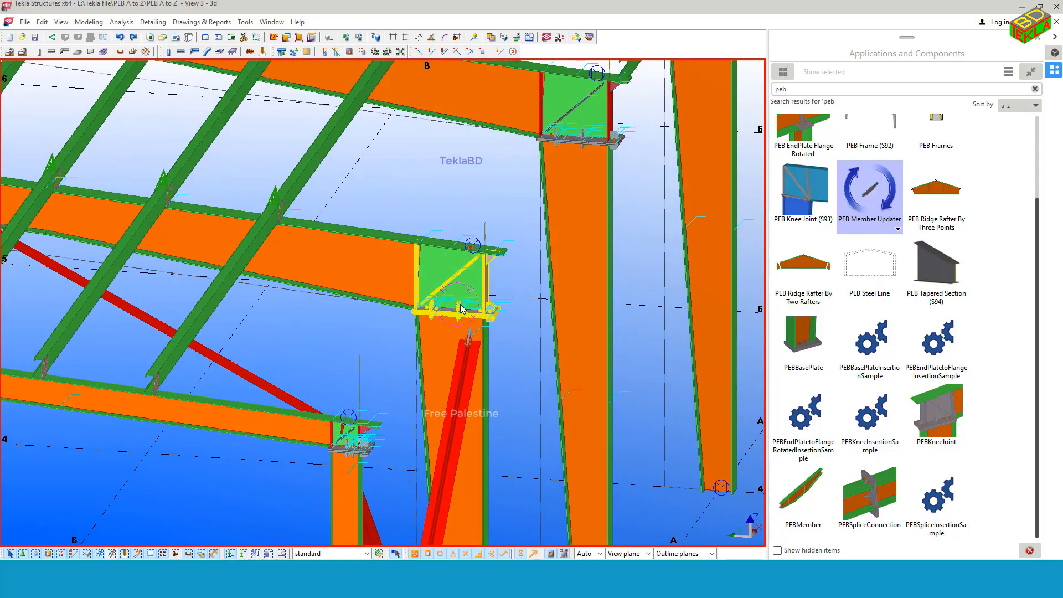
pyautogui.scroll(3, 453, 310)
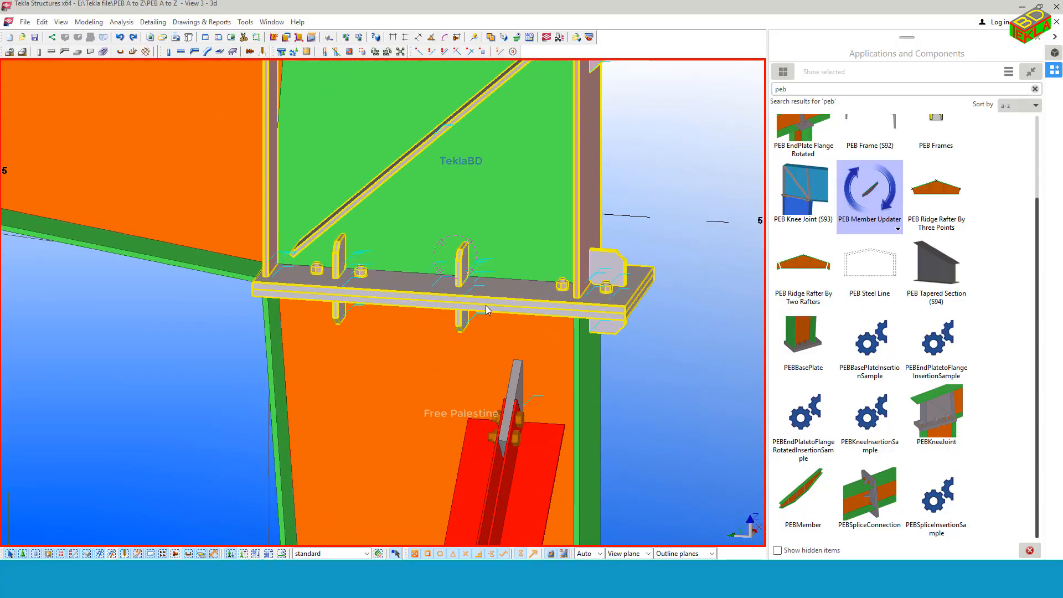
pyautogui.scroll(-1, 485, 311)
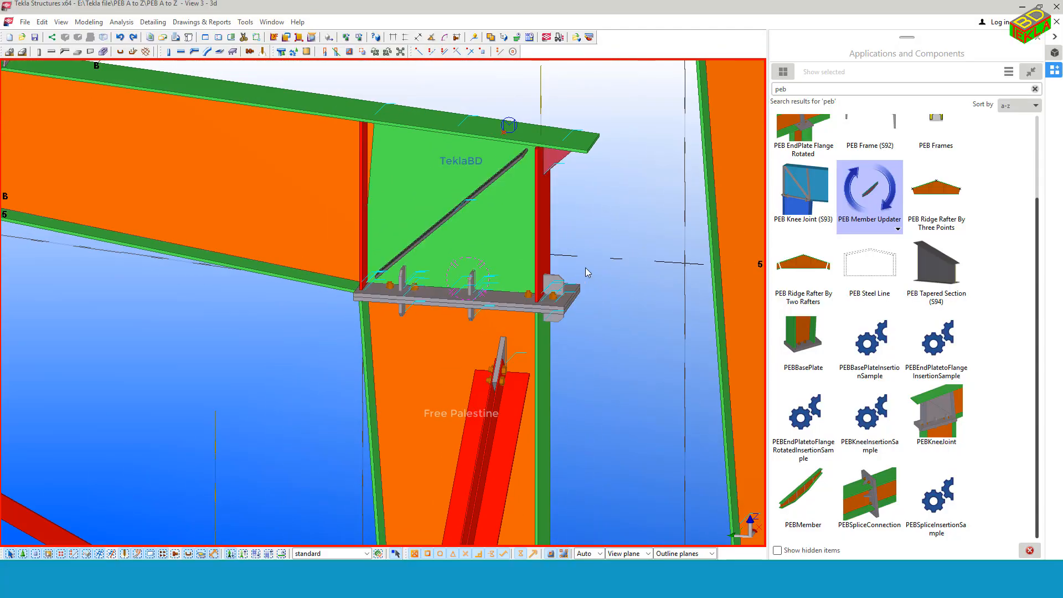
pyautogui.doubleClick(549, 309)
pyautogui.scroll(-4, 463, 319)
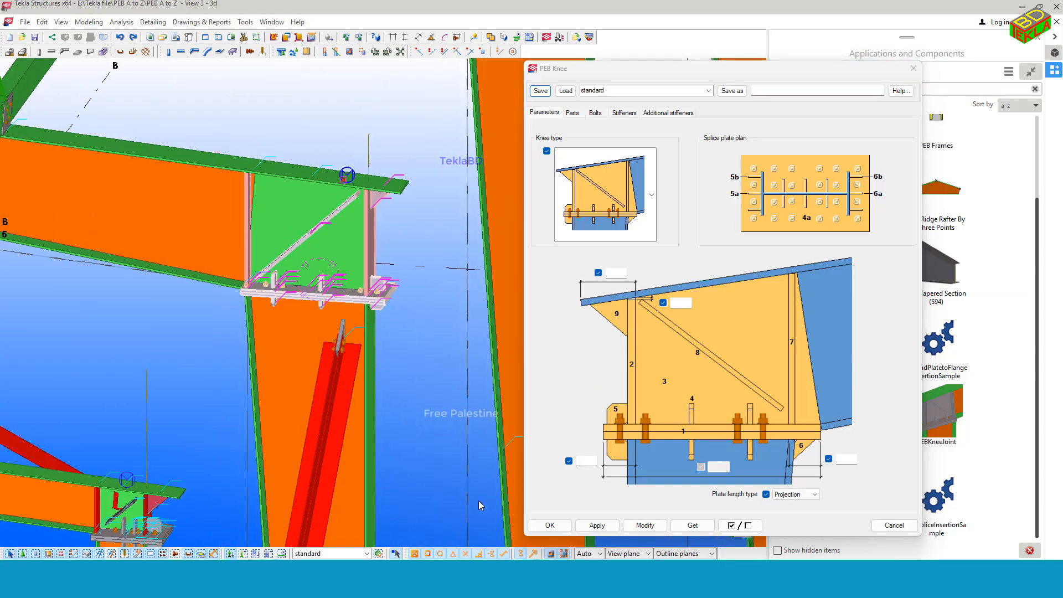
# Switch to AutoCAD and compare the Main Rafter and Gable Rafter Knee Connection sheets in the connection drawing
pyautogui.click(414, 517)
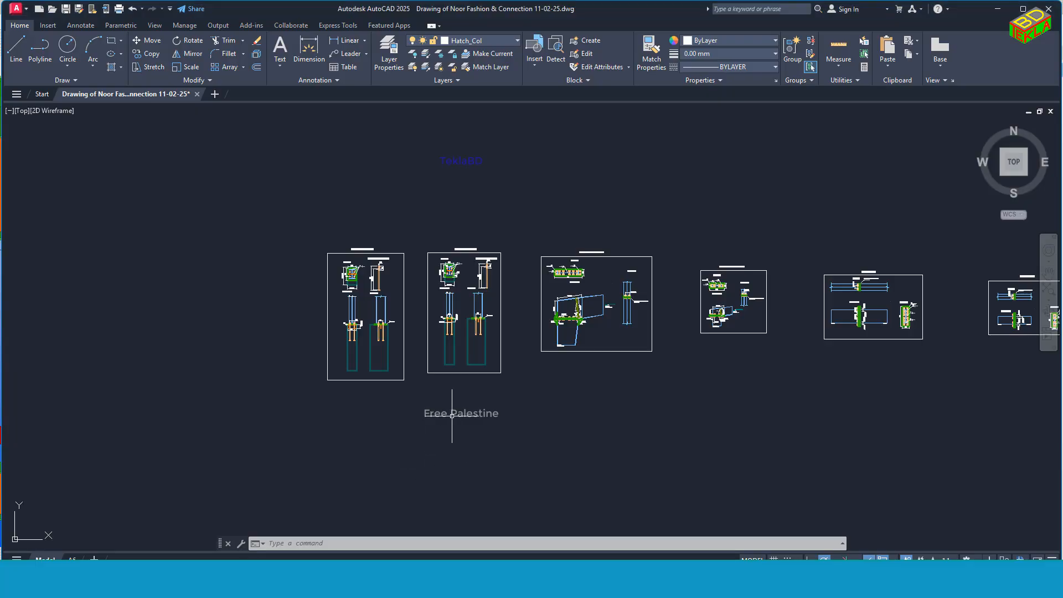
pyautogui.scroll(8, 576, 318)
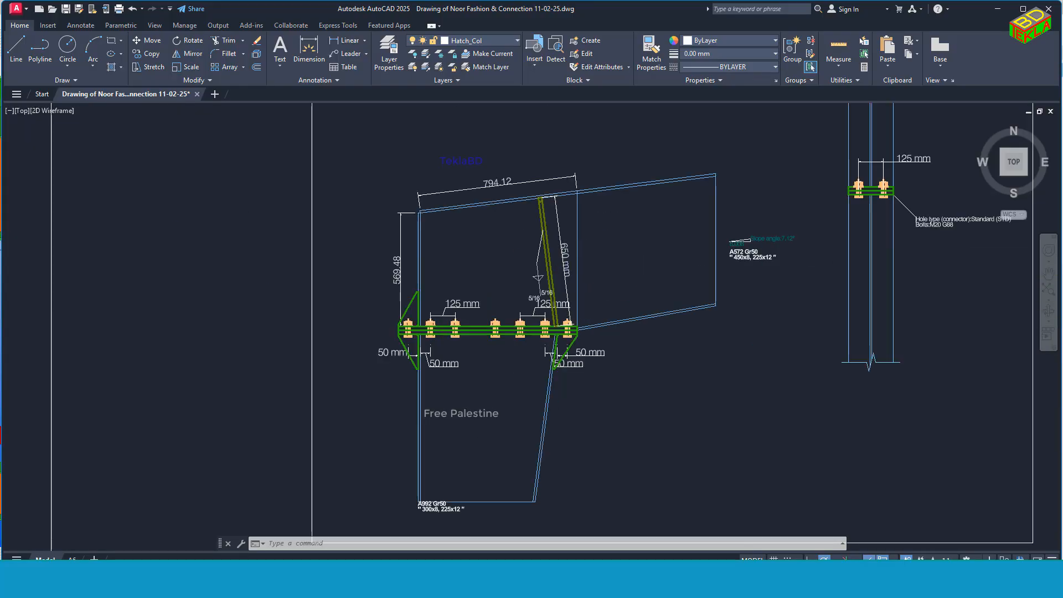
pyautogui.scroll(-8, 522, 354)
pyautogui.scroll(5, 706, 339)
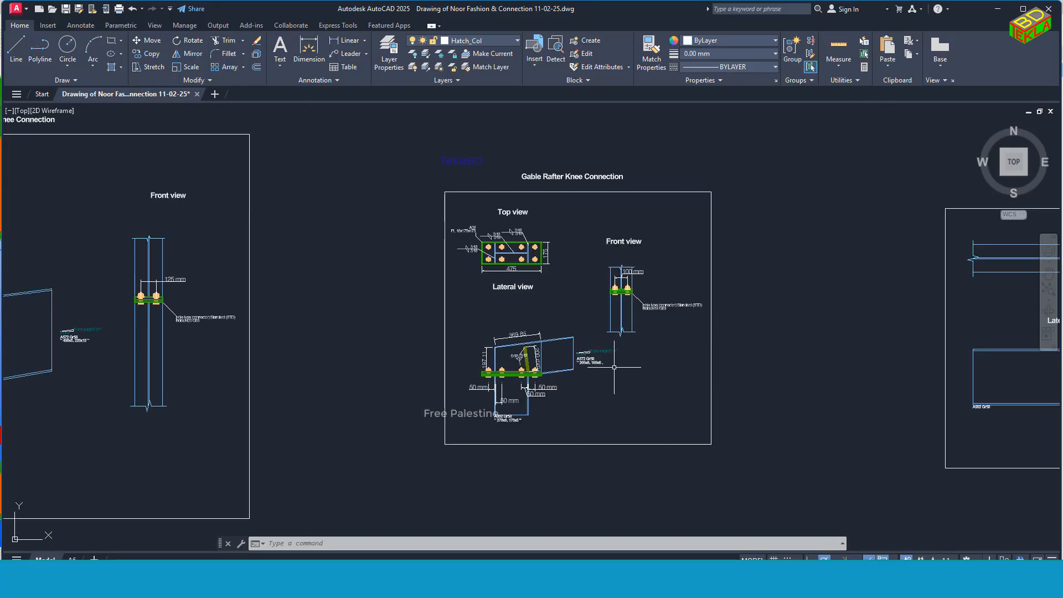
pyautogui.scroll(5, 540, 369)
pyautogui.scroll(-10, 540, 369)
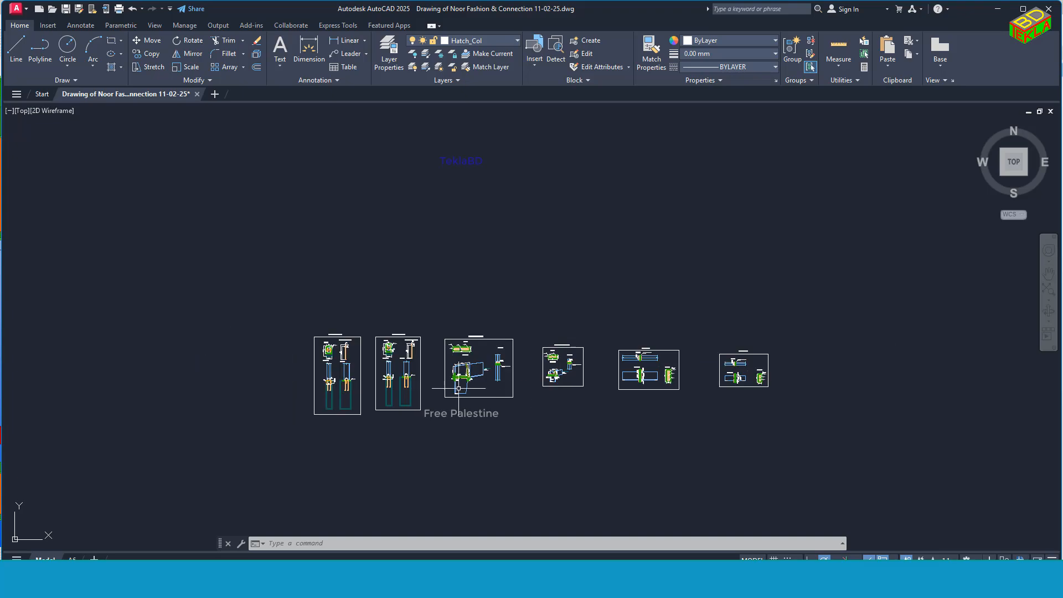
pyautogui.scroll(6, 455, 381)
pyautogui.scroll(4, 456, 382)
pyautogui.scroll(-6, 380, 408)
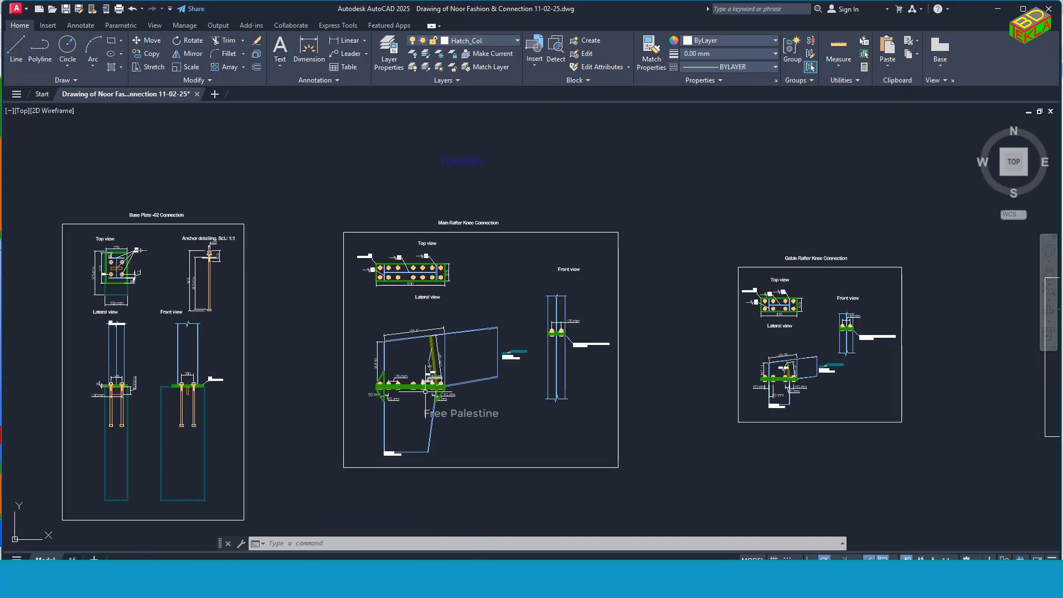
# Examine the bolt spacings, edge distances and stiffeners in the lateral view of the Main Rafter Knee Connection
pyautogui.scroll(6, 414, 389)
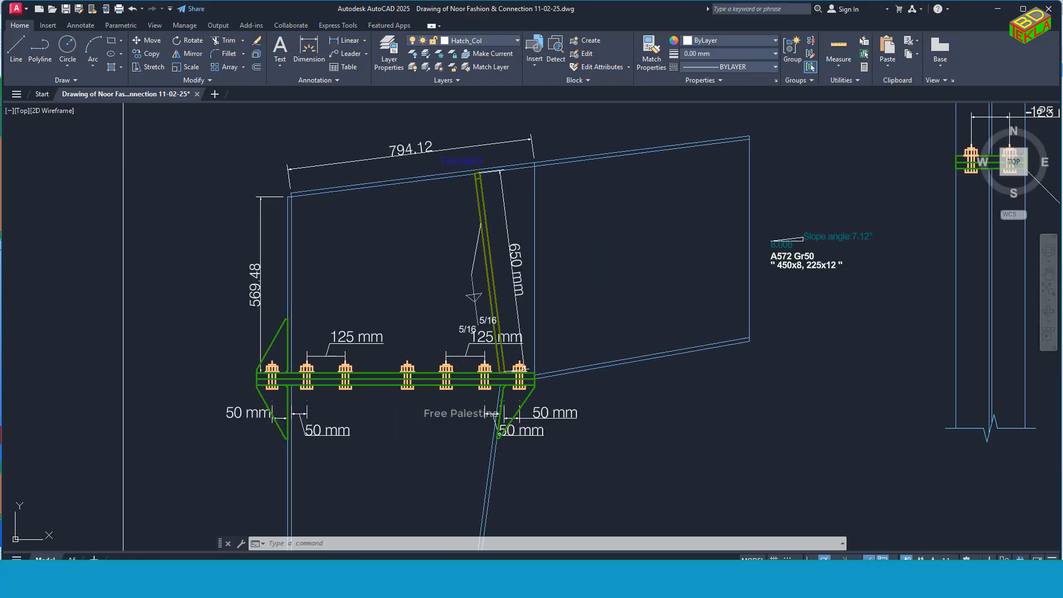
pyautogui.moveTo(389, 408); pyautogui.dragTo(396, 393, button='middle')
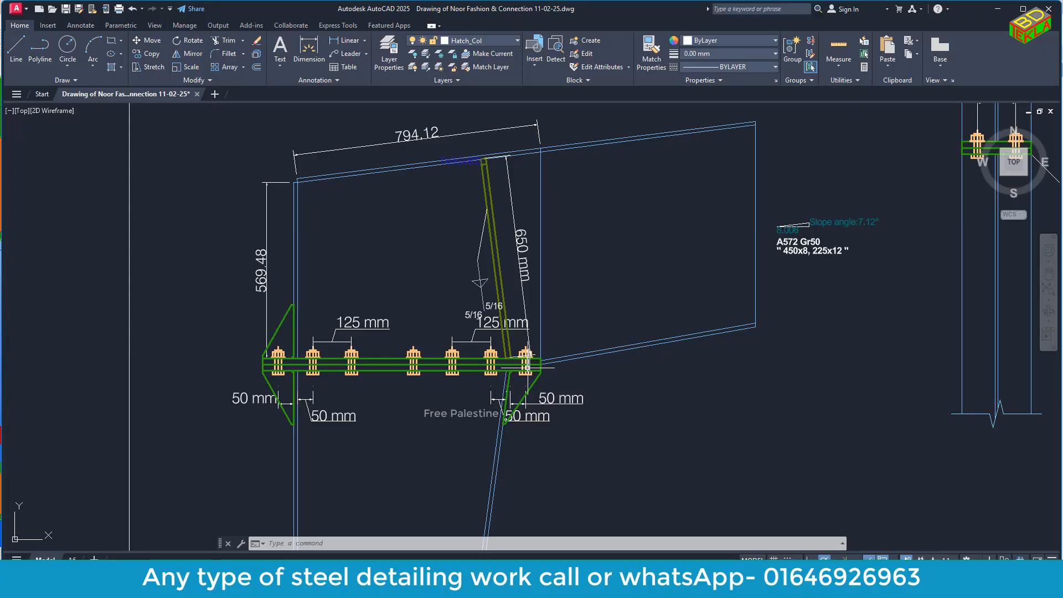
pyautogui.scroll(4, 310, 415)
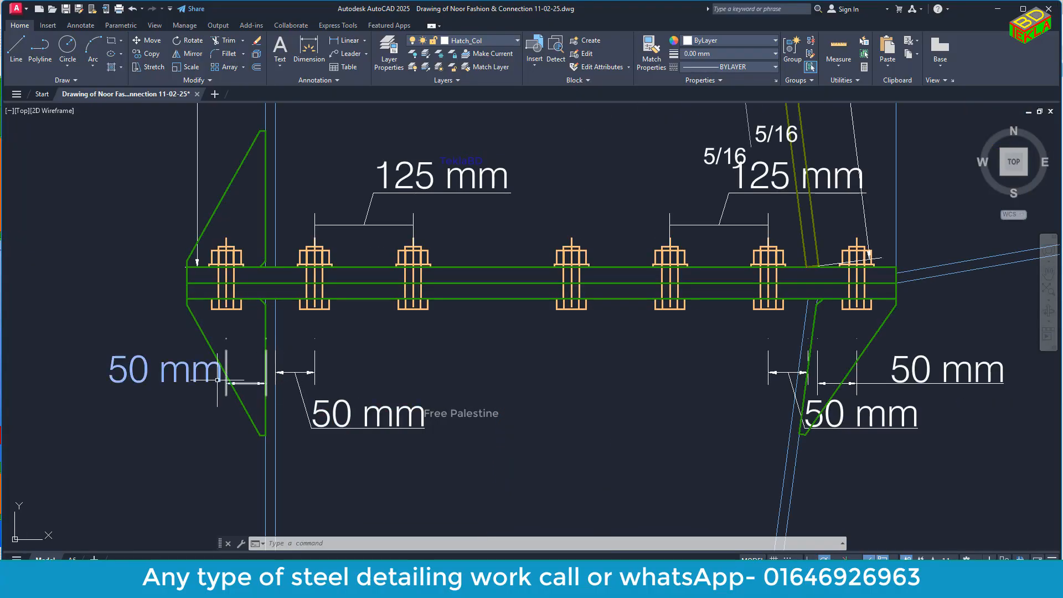
pyautogui.scroll(-4, 218, 380)
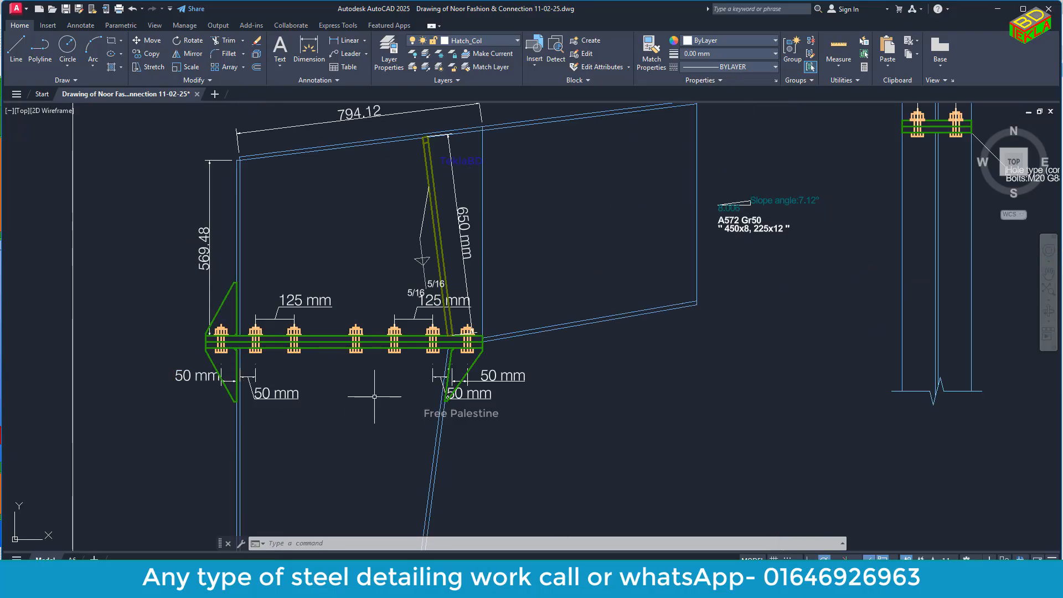
pyautogui.scroll(2, 449, 383)
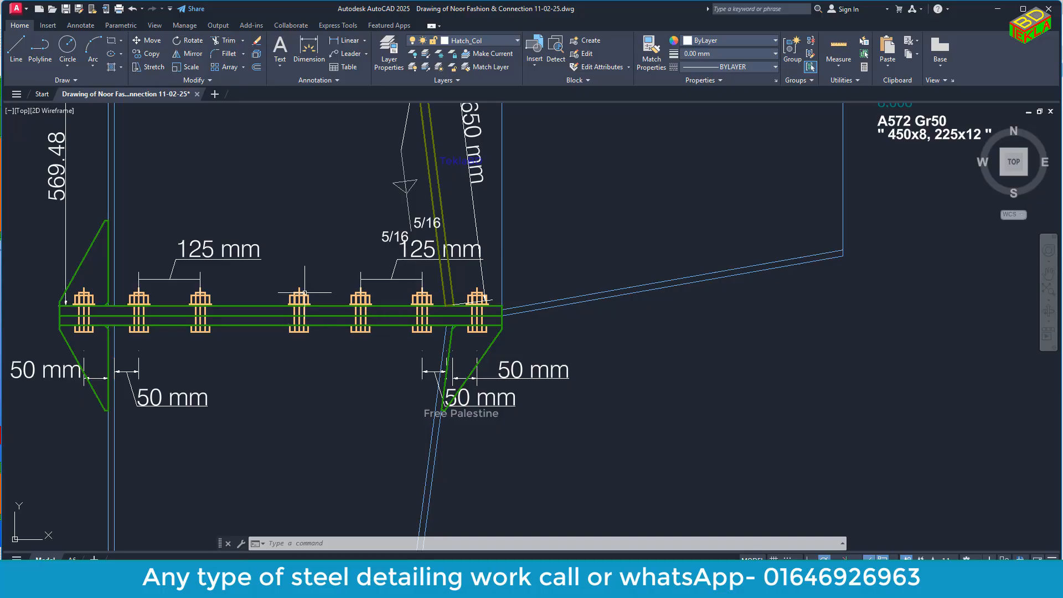
pyautogui.scroll(-8, 305, 292)
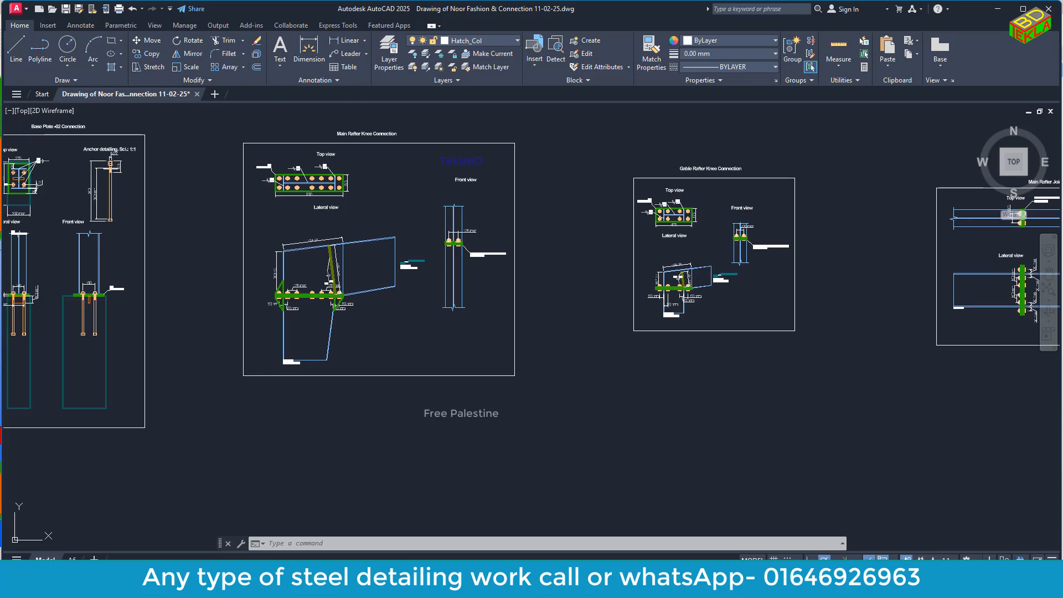
# Read the splice plate size, bolt layout and weld notes in the Main Rafter Knee Connection's top view
pyautogui.scroll(8, 321, 300)
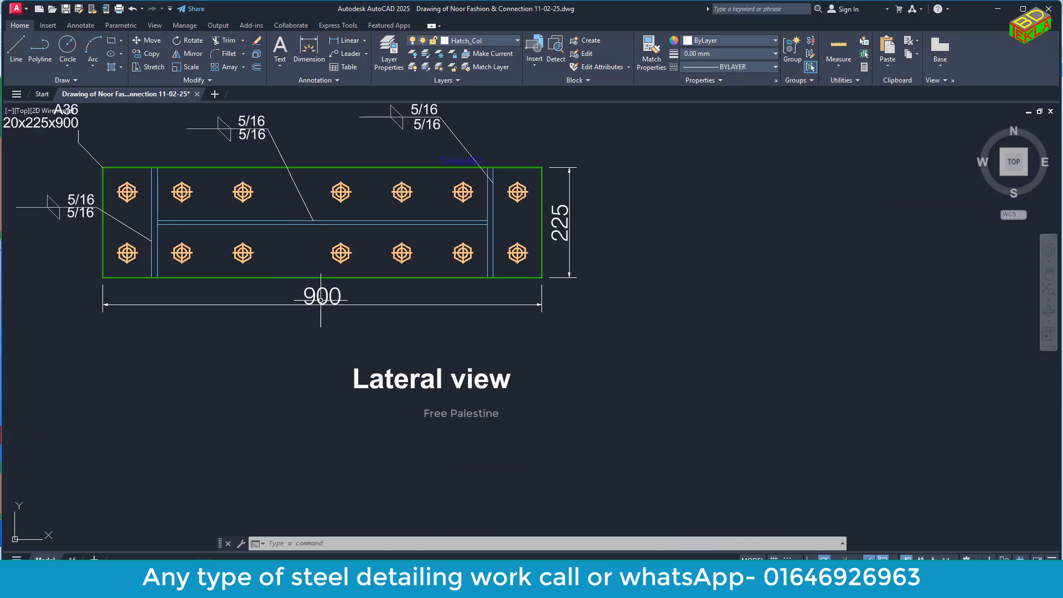
pyautogui.moveTo(321, 299); pyautogui.dragTo(349, 375, button='middle')
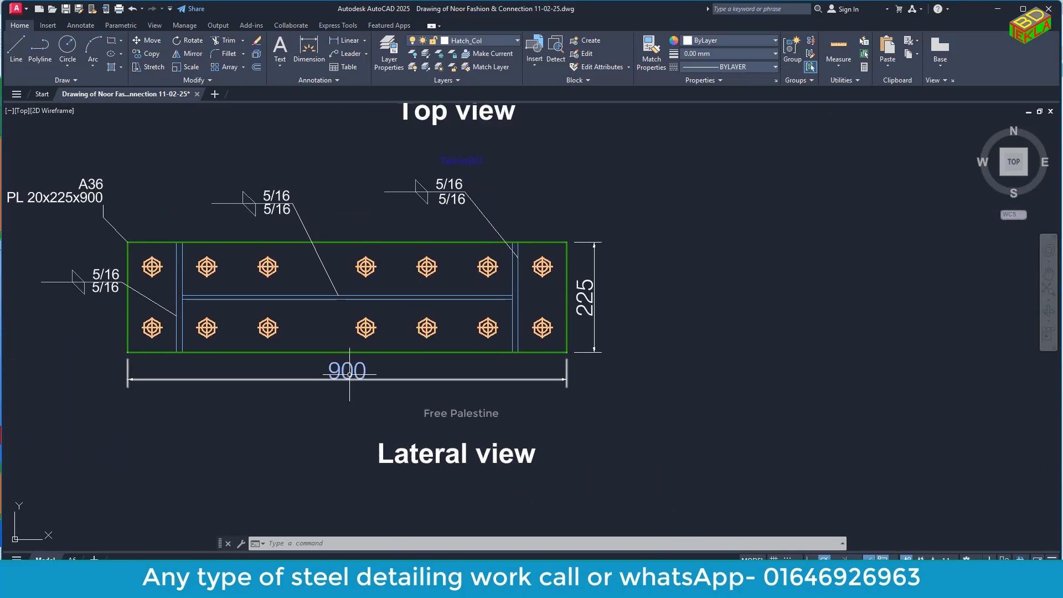
pyautogui.scroll(-2, 351, 371)
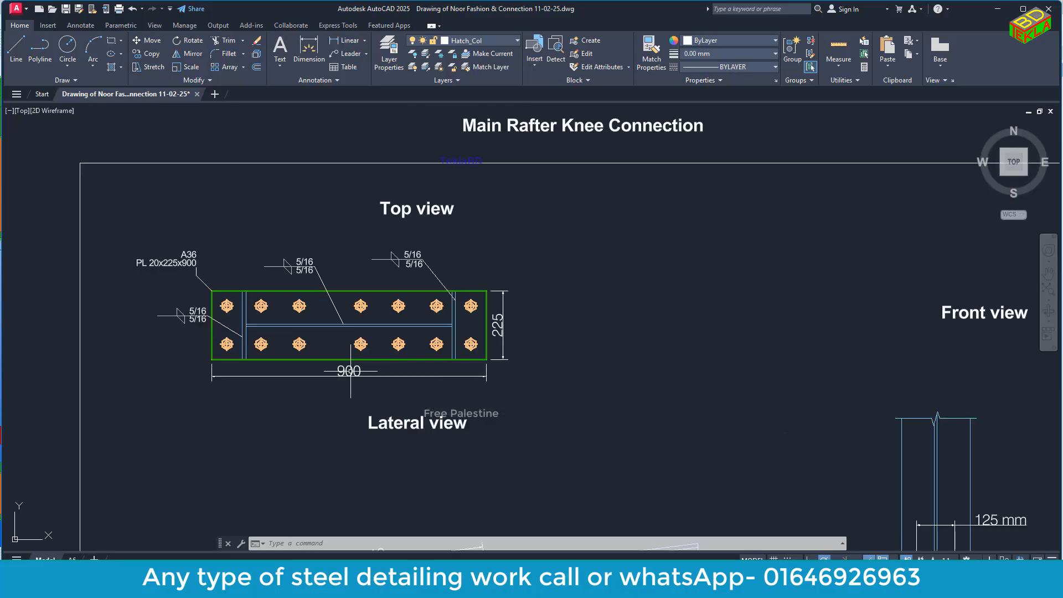
pyautogui.scroll(-5, 350, 371)
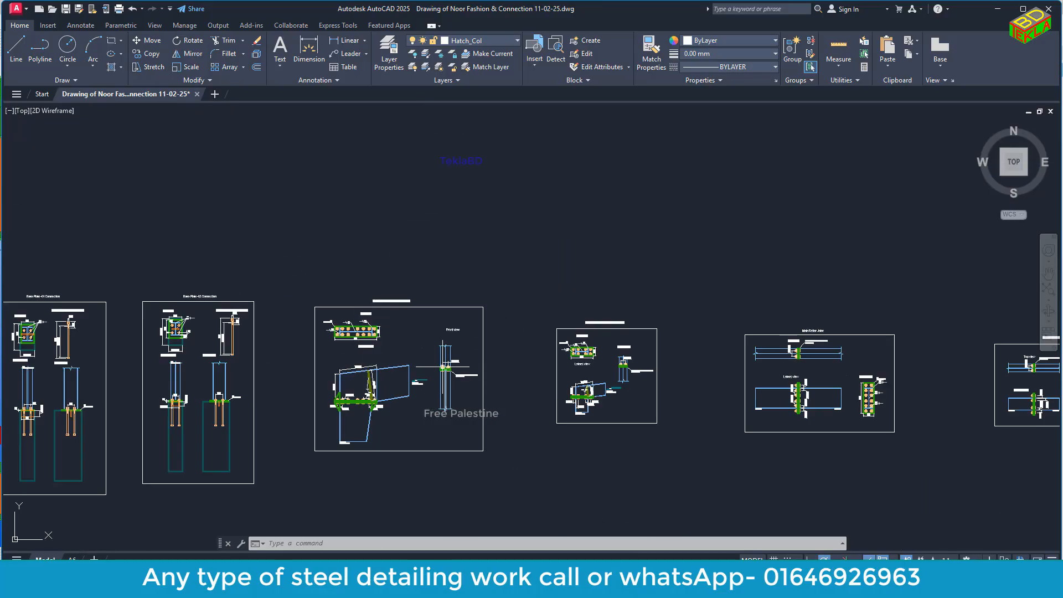
# Check the transverse bolt spacing and bolt specification in the front view of the Main Rafter Knee Connection
pyautogui.scroll(7, 446, 367)
pyautogui.scroll(-3, 458, 350)
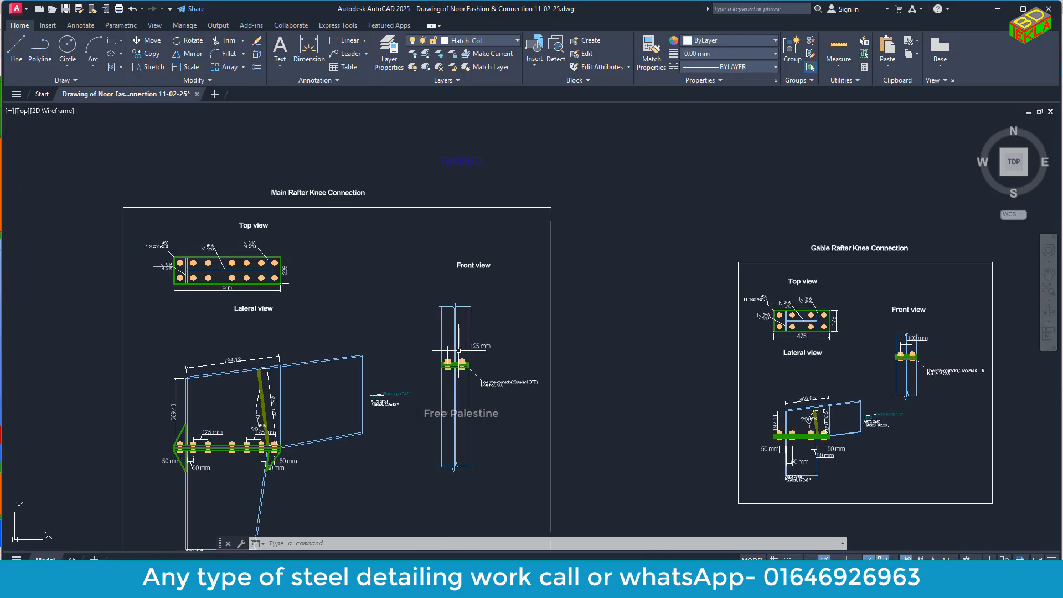
pyautogui.scroll(4, 458, 350)
pyautogui.scroll(-7, 458, 350)
# Switch back to Tekla Structures and open the PEB Knee's top flange overhang value for editing
pyautogui.moveTo(310, 586)
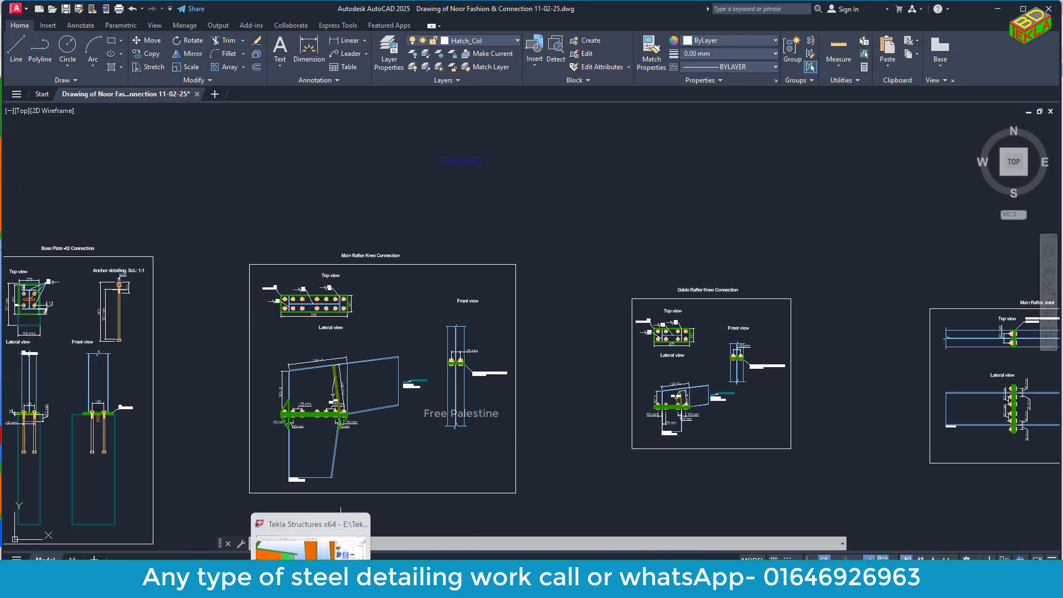
pyautogui.click(310, 540)
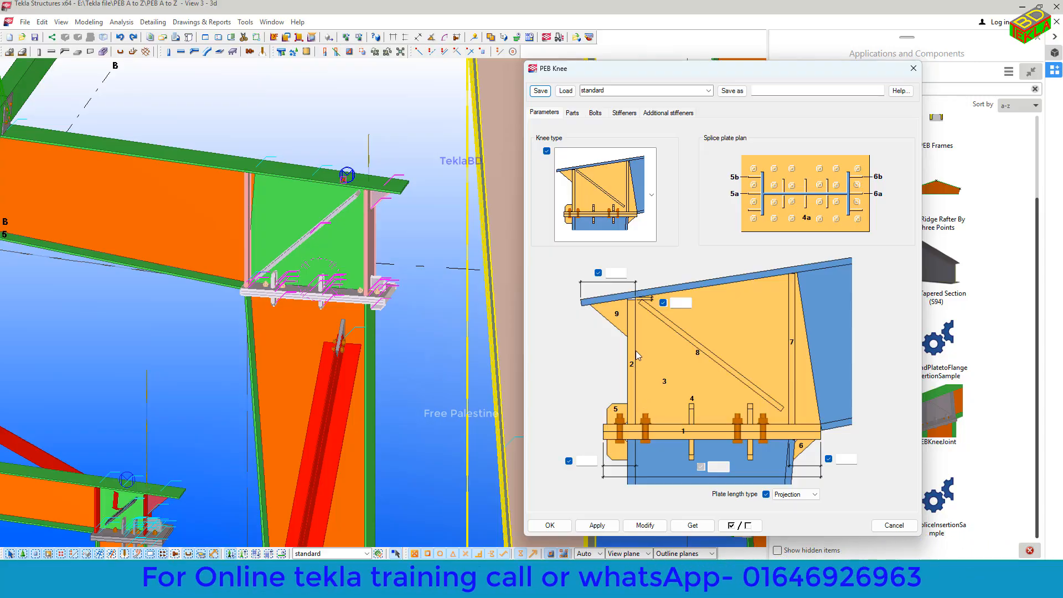
pyautogui.click(611, 274)
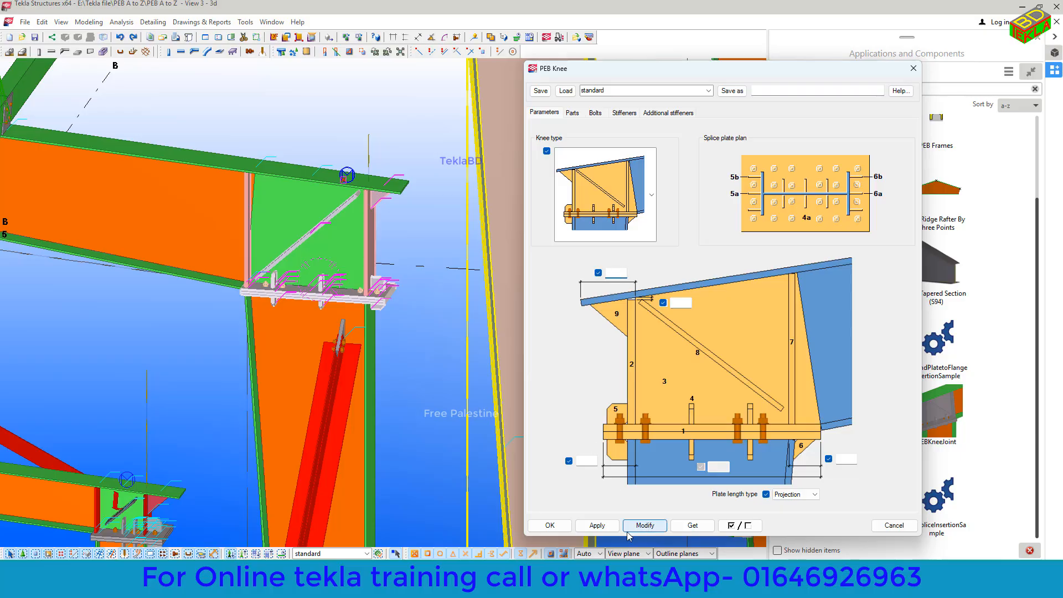
# Switch to AutoCAD and check how the top flange ends at the column's outer face in the main knee's lateral view
pyautogui.click(432, 547)
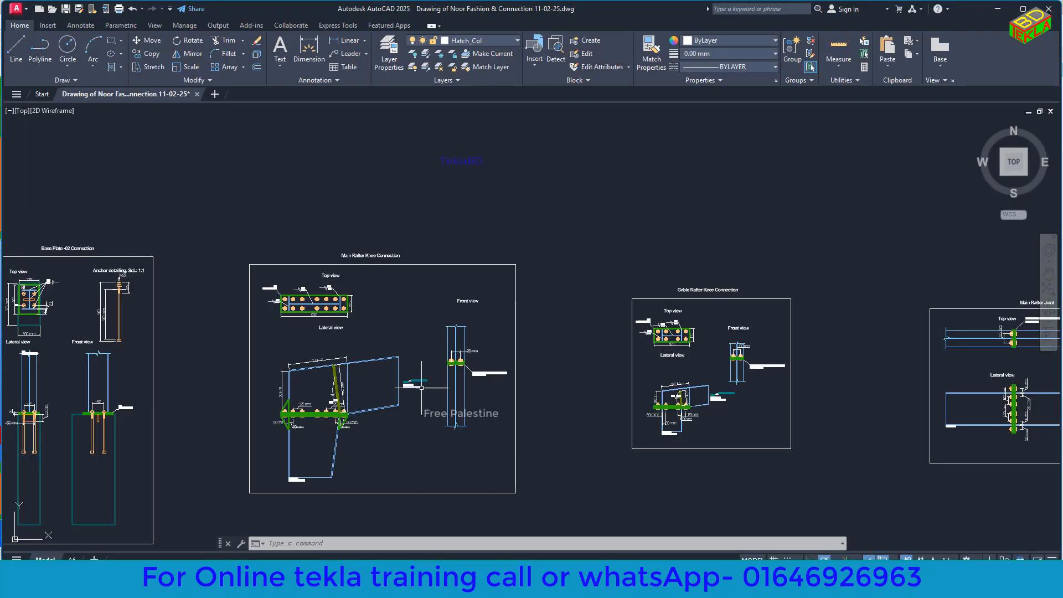
pyautogui.moveTo(421, 387); pyautogui.dragTo(450, 345, button='middle')
pyautogui.scroll(5, 317, 327)
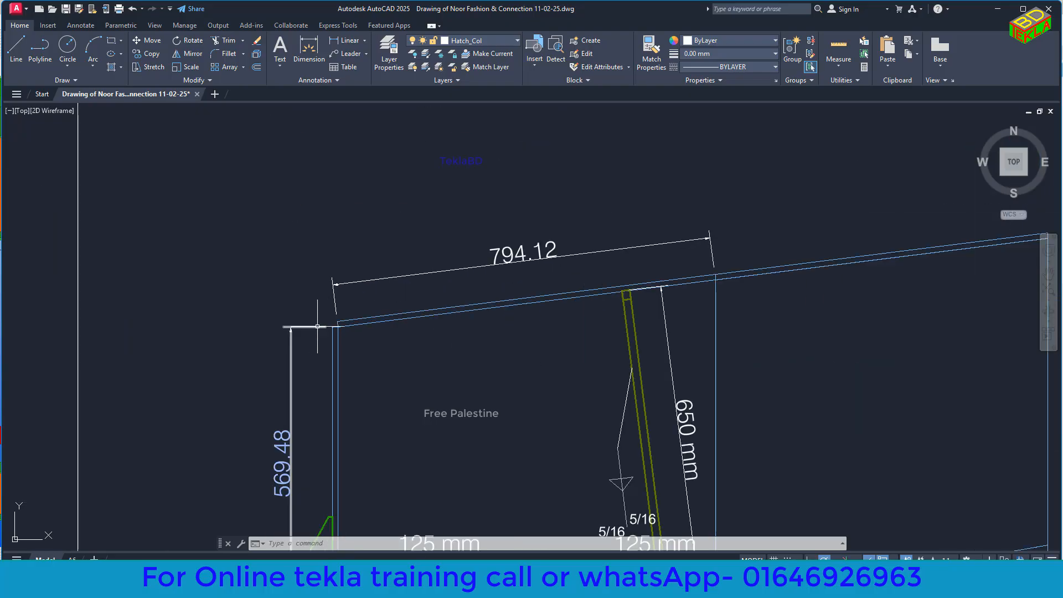
pyautogui.scroll(-5, 317, 327)
pyautogui.scroll(3, 318, 327)
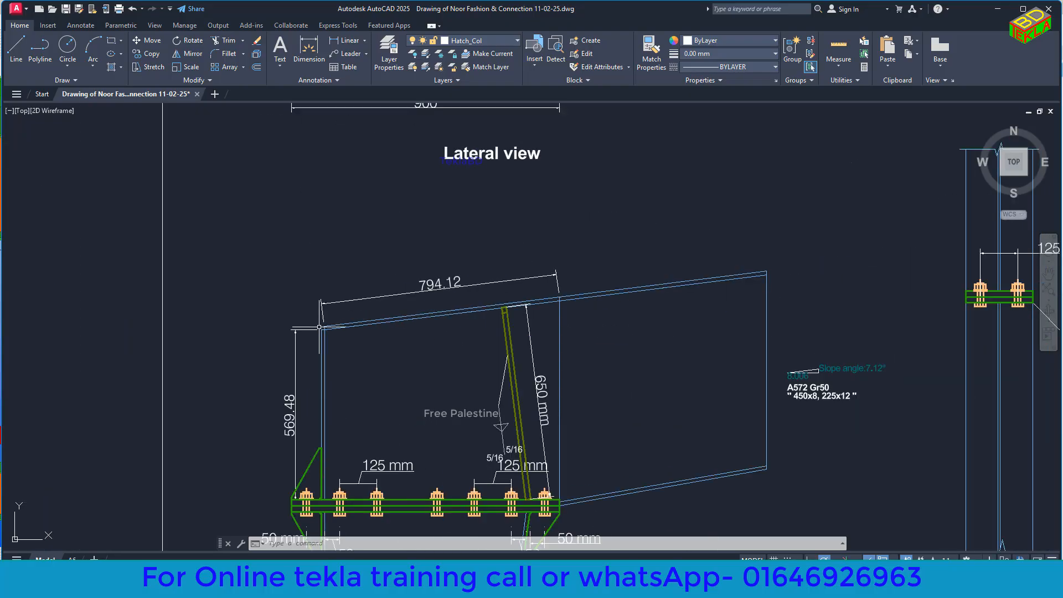
# Switch back to Tekla Structures and set the PEB Knee's top flange overhang to 200
pyautogui.scroll(-3, 319, 326)
pyautogui.moveTo(335, 322); pyautogui.dragTo(345, 322, button='middle')
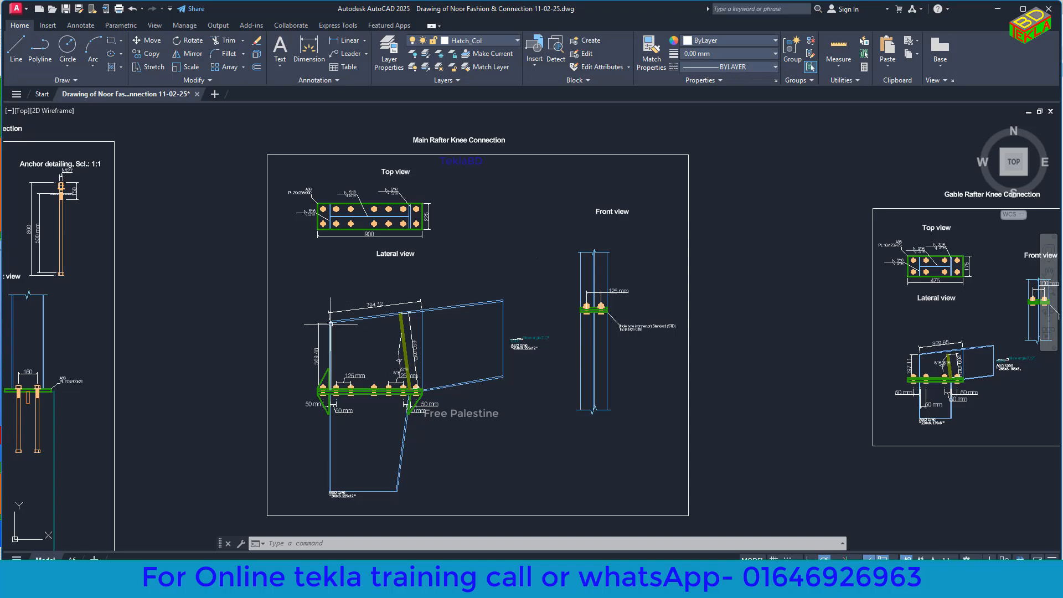
pyautogui.scroll(-4, 319, 323)
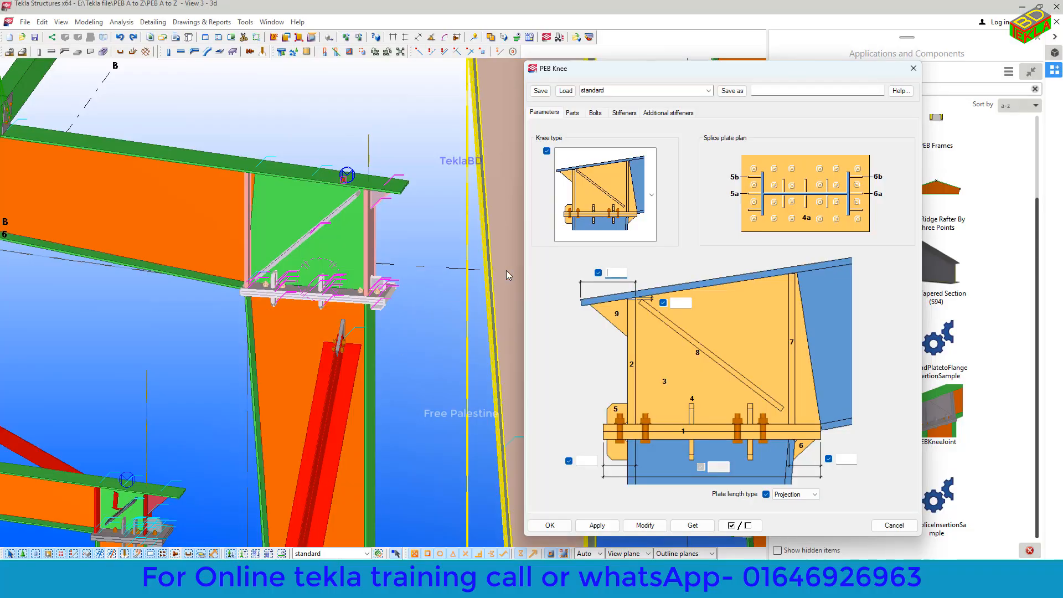
pyautogui.click(615, 273)
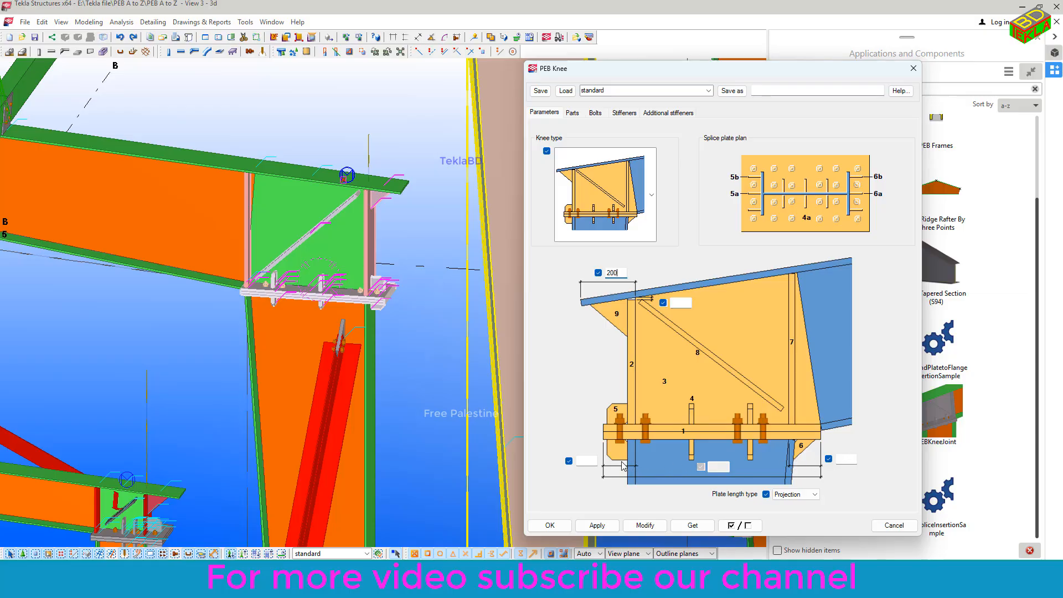
# Check the flange and web thicknesses in the column's PEB Member parts properties, leaving them as they are
pyautogui.doubleClick(373, 390)
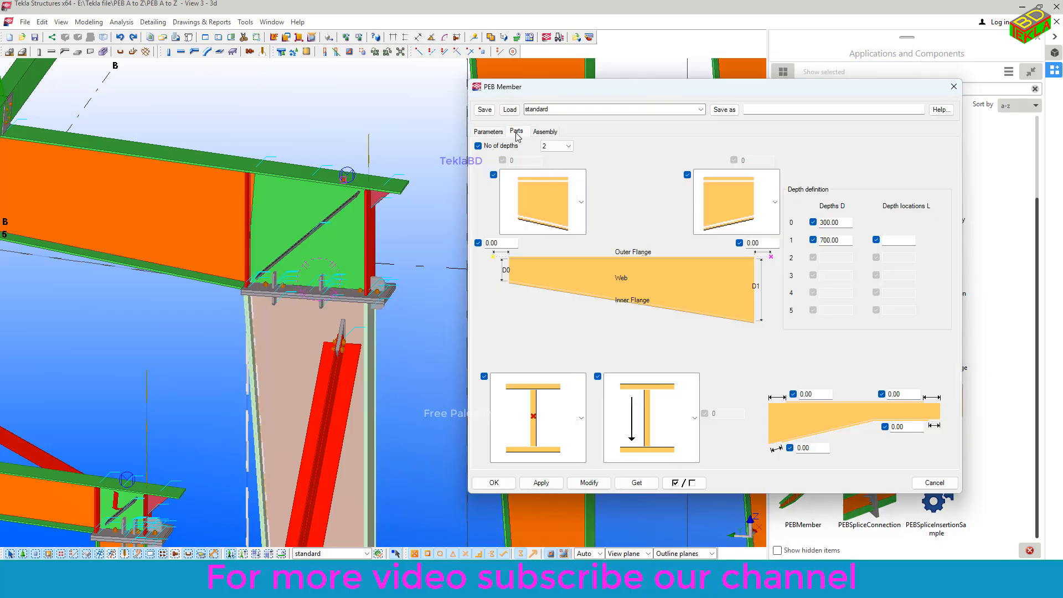
pyautogui.click(515, 133)
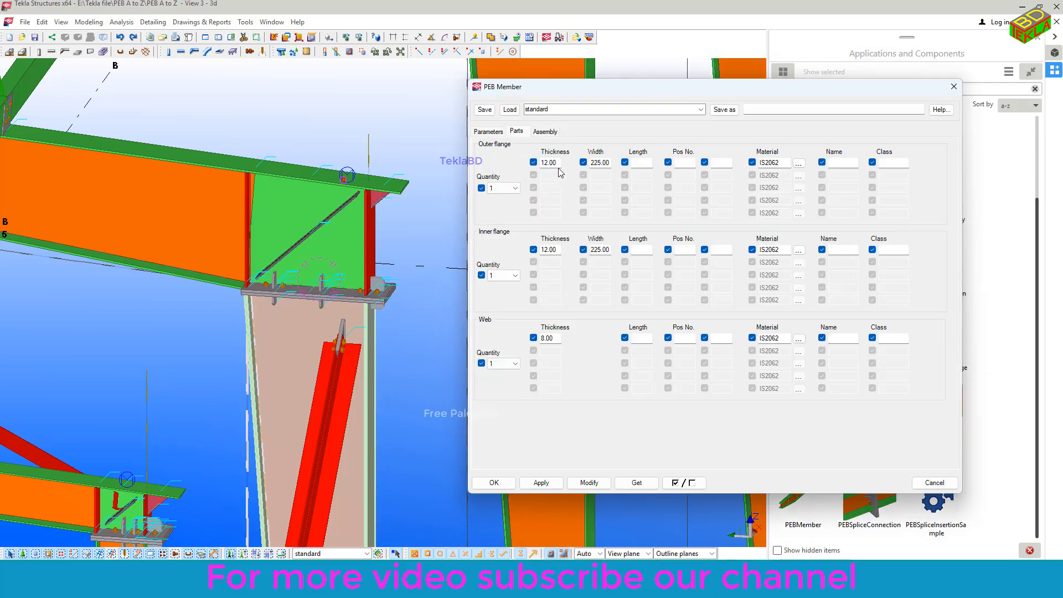
pyautogui.click(953, 87)
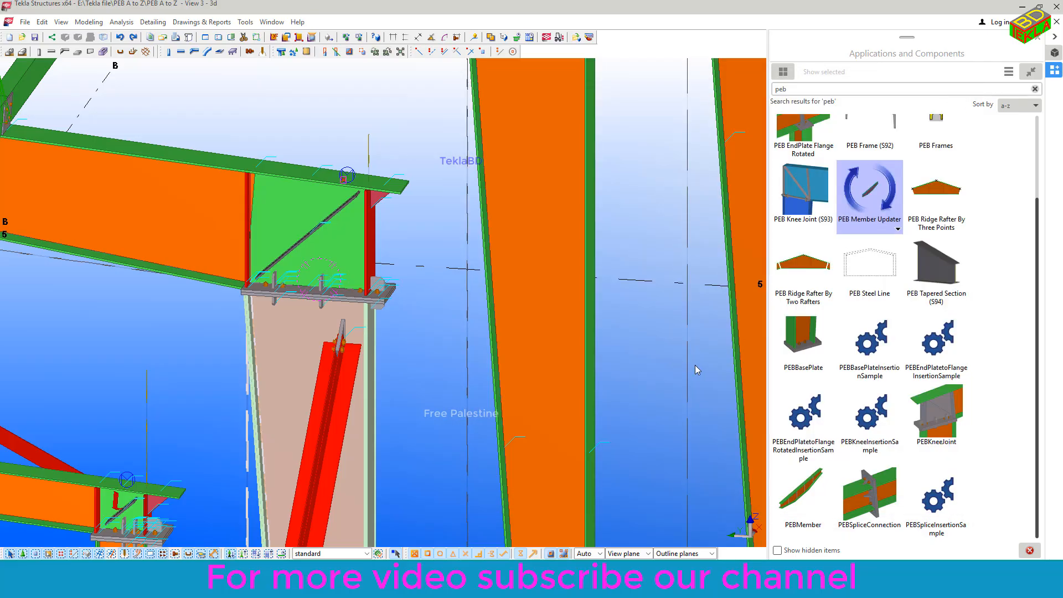
# Reopen the knee joint's PEB Knee properties and set the top flange overhang to 200
pyautogui.click(368, 295)
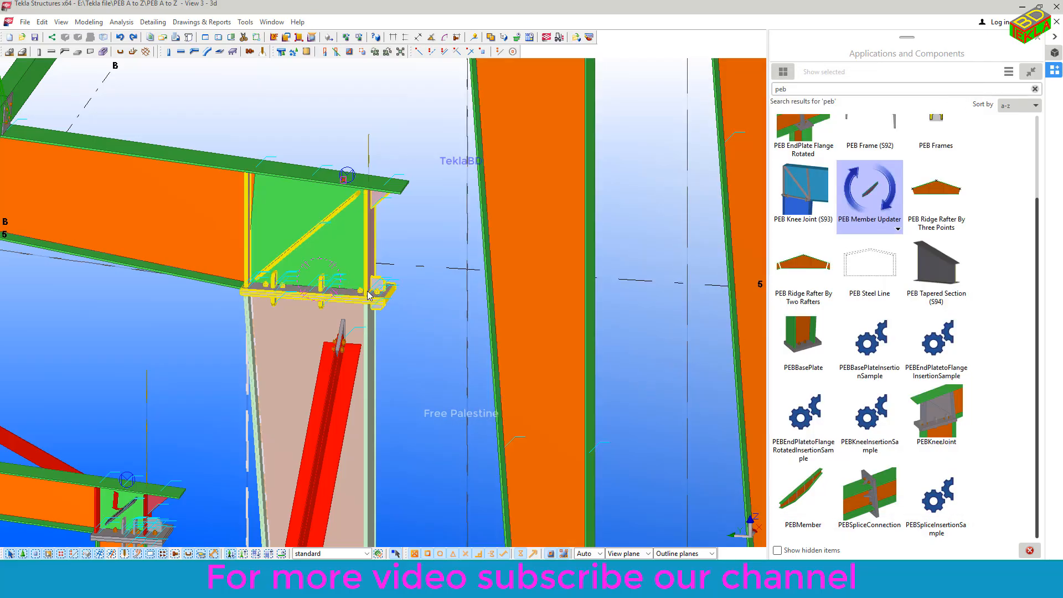
pyautogui.doubleClick(380, 303)
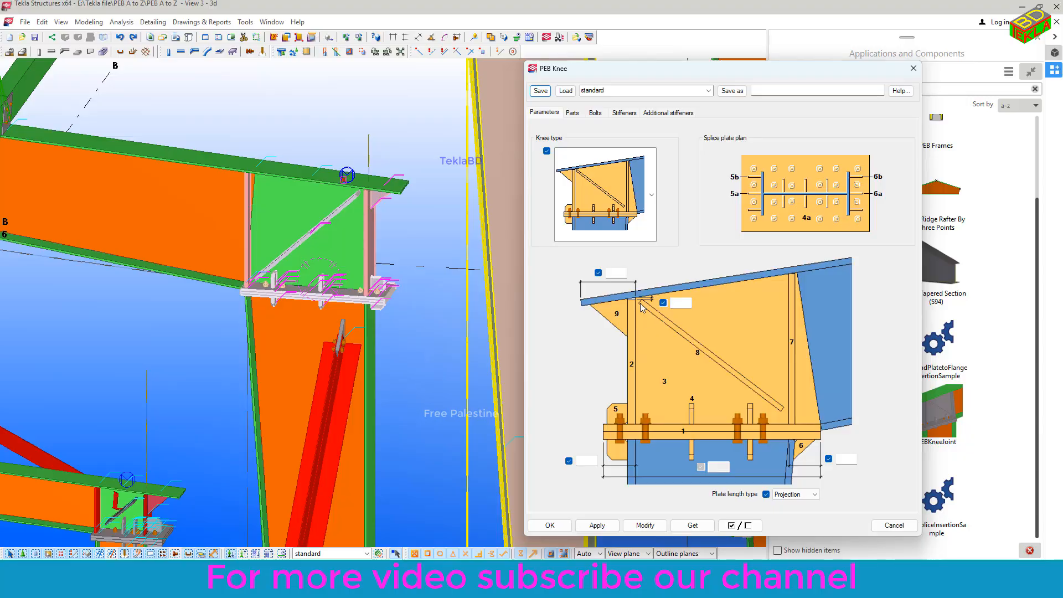
pyautogui.click(616, 273)
pyautogui.write('200')
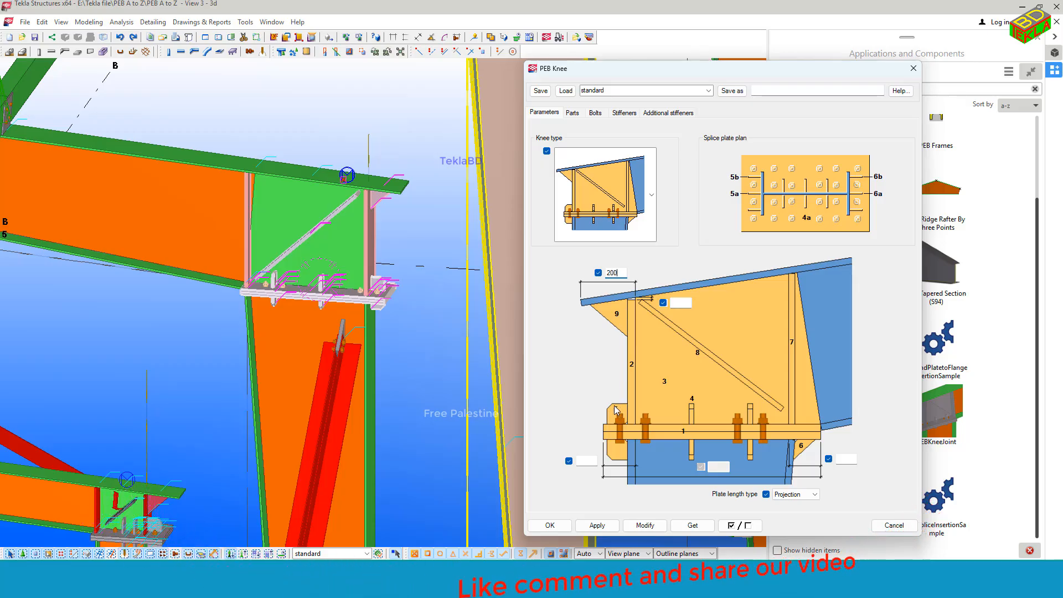
# Set the end plate's projection beyond the column flanges to 112 on both the outer and inner sides
pyautogui.click(587, 462)
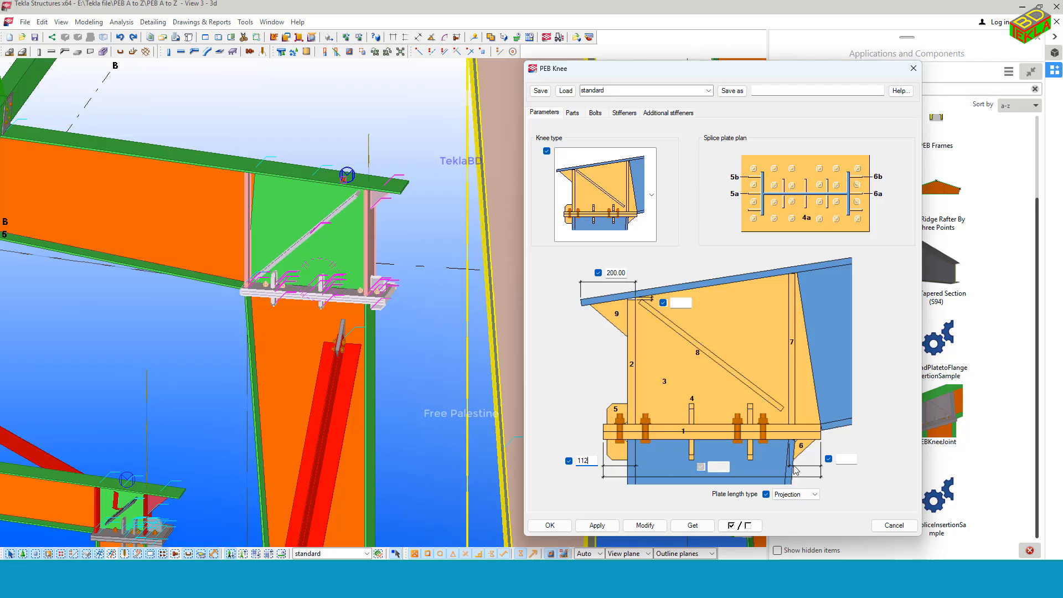
pyautogui.click(844, 460)
pyautogui.write('112')
# Examine the gap between the outer cover plate and the top flange, set it to 0 and apply the changes to the knee joint
pyautogui.click(676, 304)
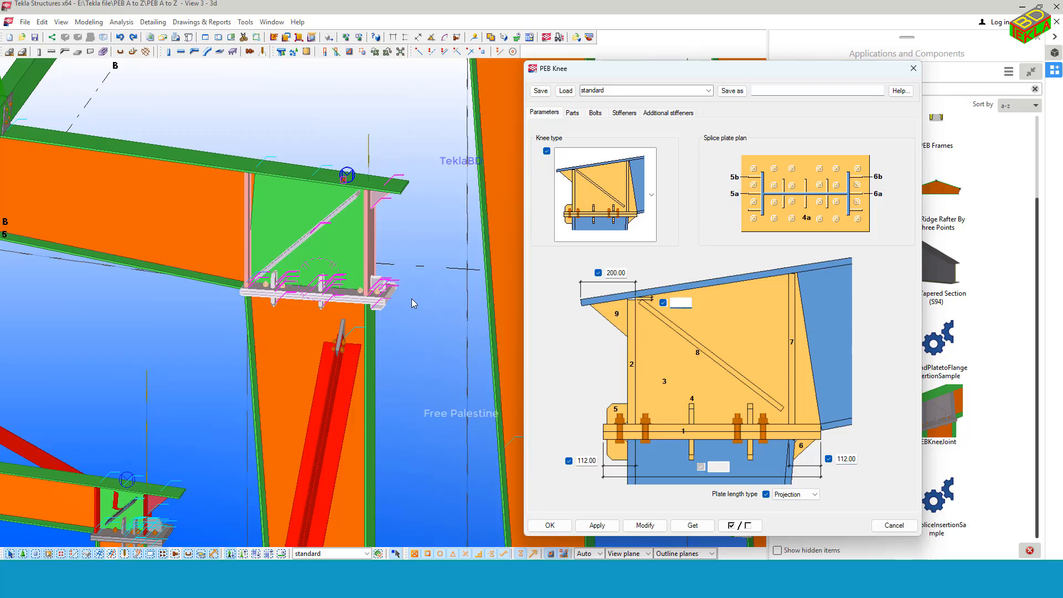
pyautogui.write('v')
pyautogui.click(363, 206)
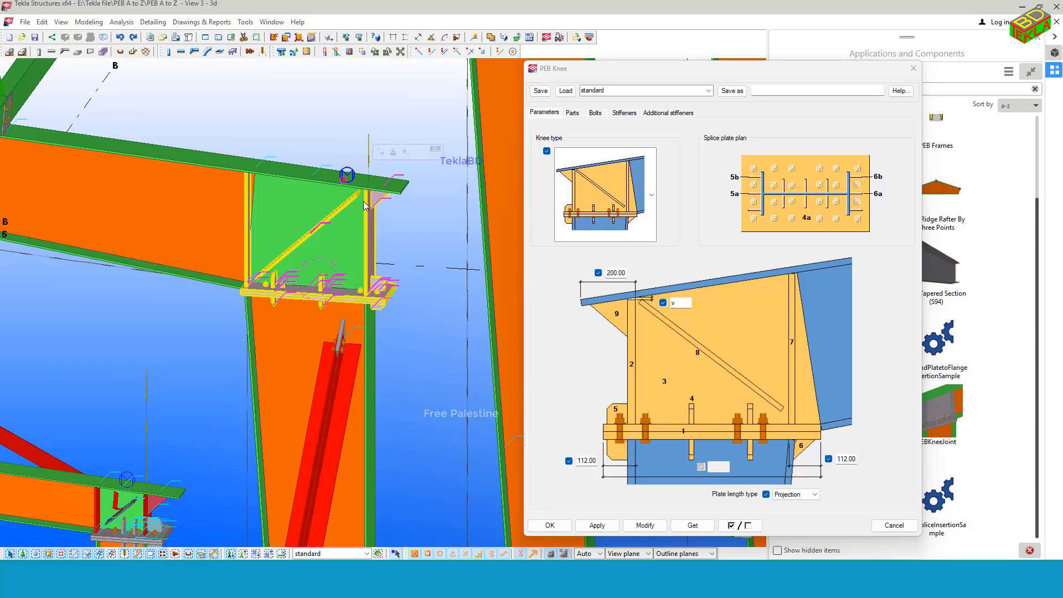
pyautogui.scroll(3, 382, 196)
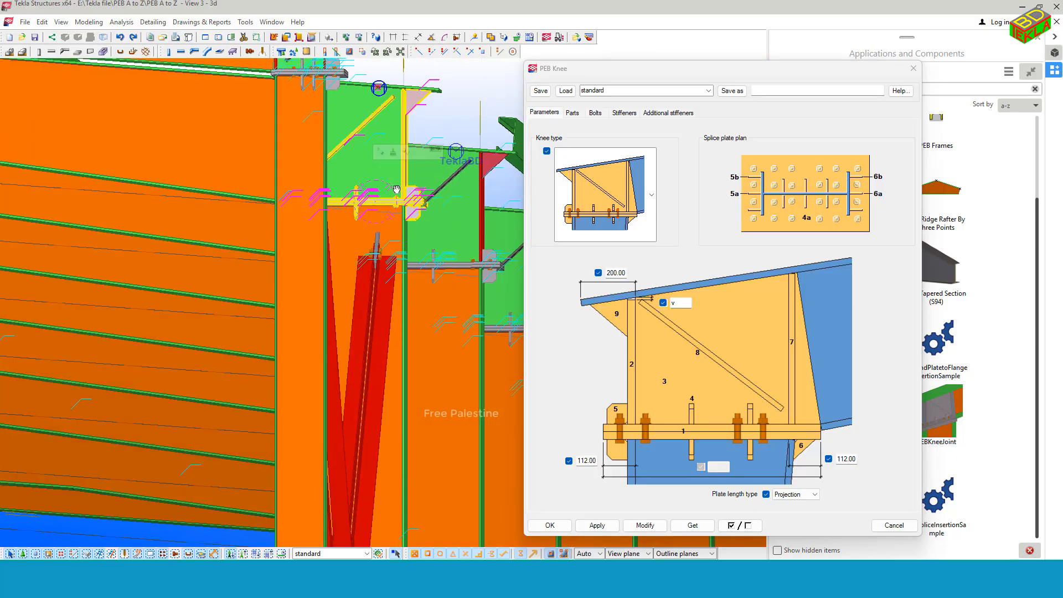
pyautogui.moveTo(396, 190); pyautogui.dragTo(401, 240, button='middle')
pyautogui.scroll(3, 401, 239)
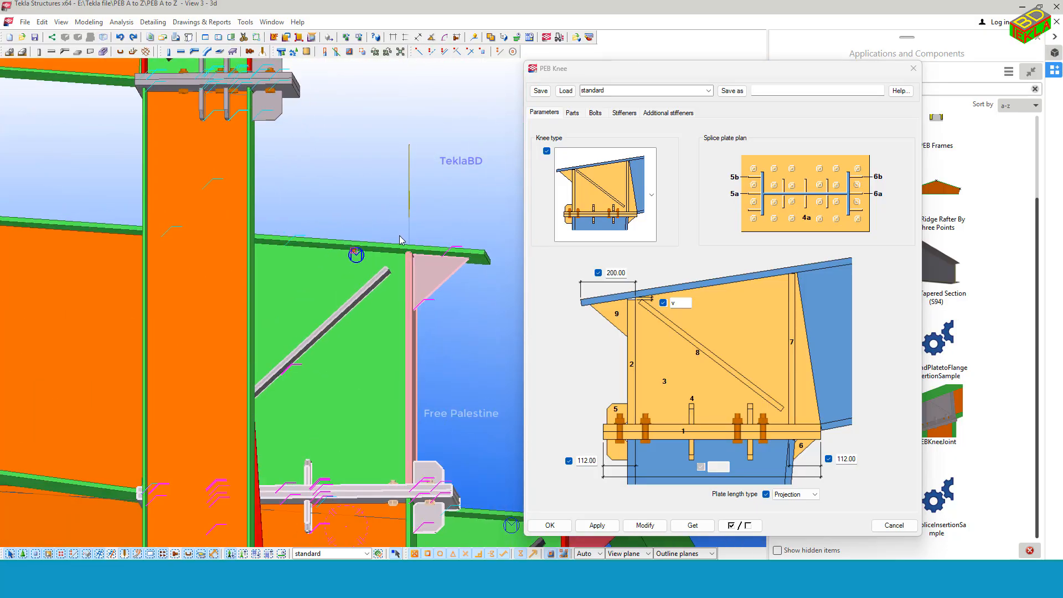
pyautogui.scroll(5, 401, 239)
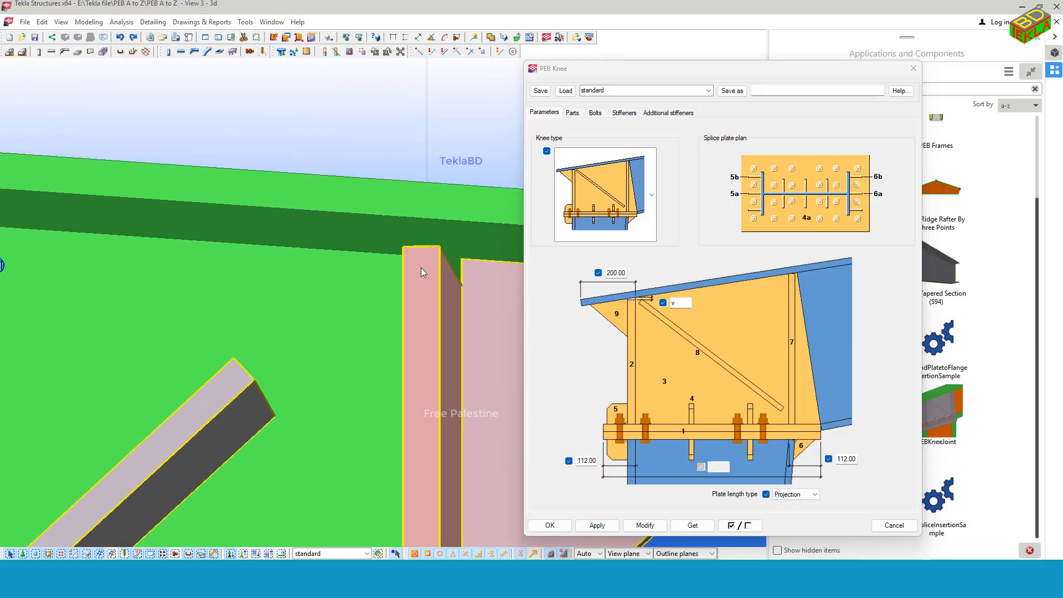
pyautogui.keyDown('ctrl'); pyautogui.moveTo(427, 272); pyautogui.dragTo(454, 267, button='middle'); pyautogui.keyUp('ctrl')
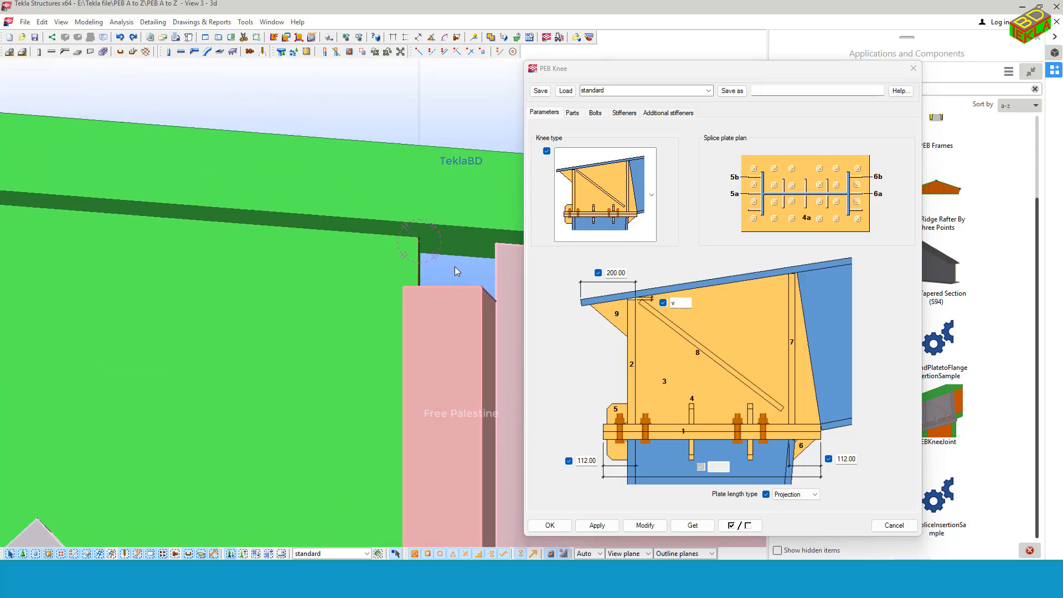
pyautogui.click(682, 303)
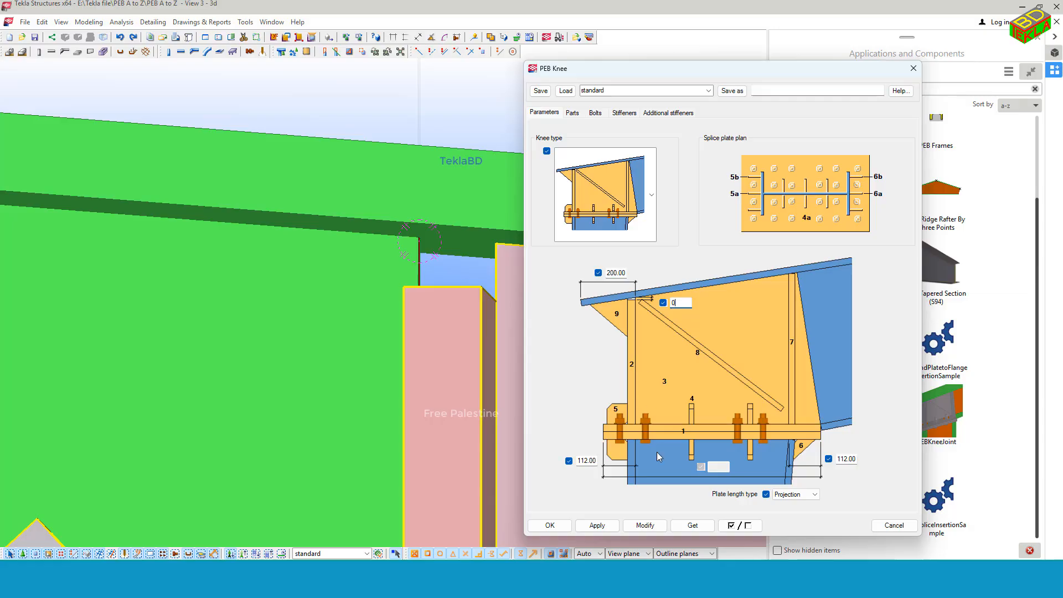
pyautogui.click(648, 527)
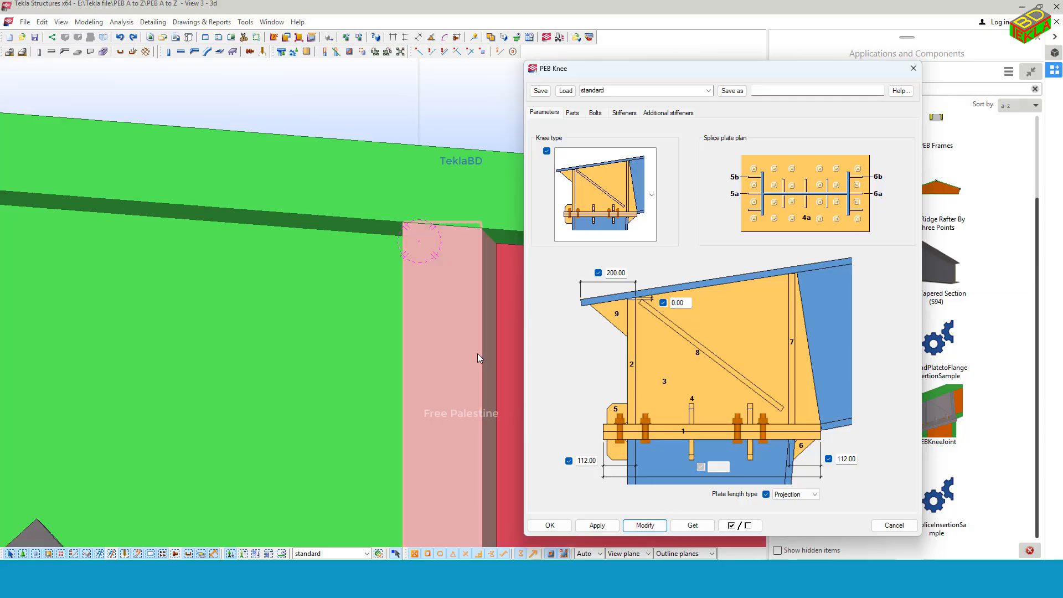
# Inspect the modified knee joint where the outer cover plate meets the top flange
pyautogui.scroll(-5, 328, 263)
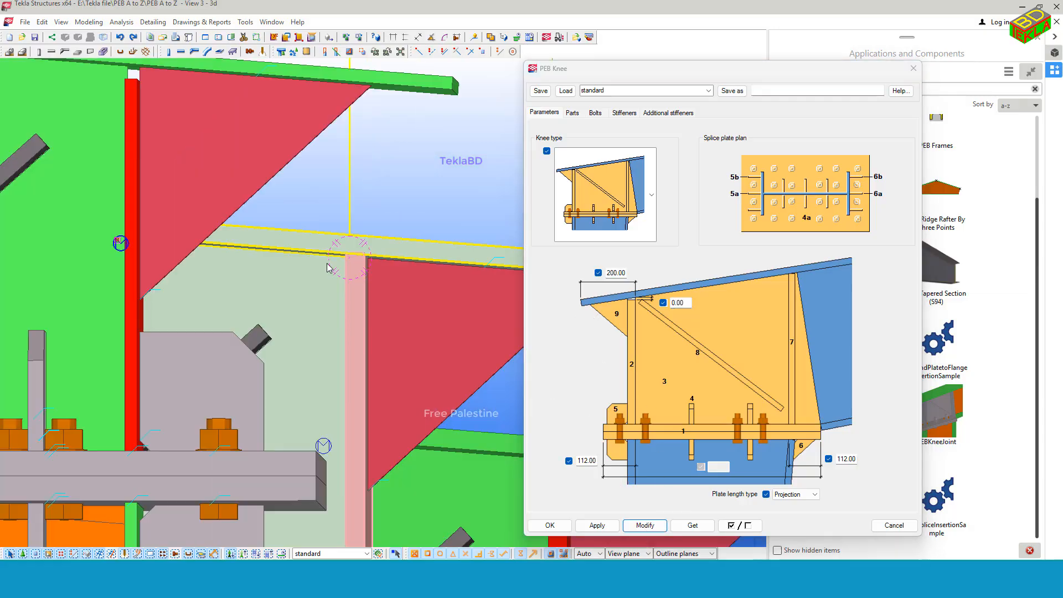
pyautogui.scroll(8, 335, 273)
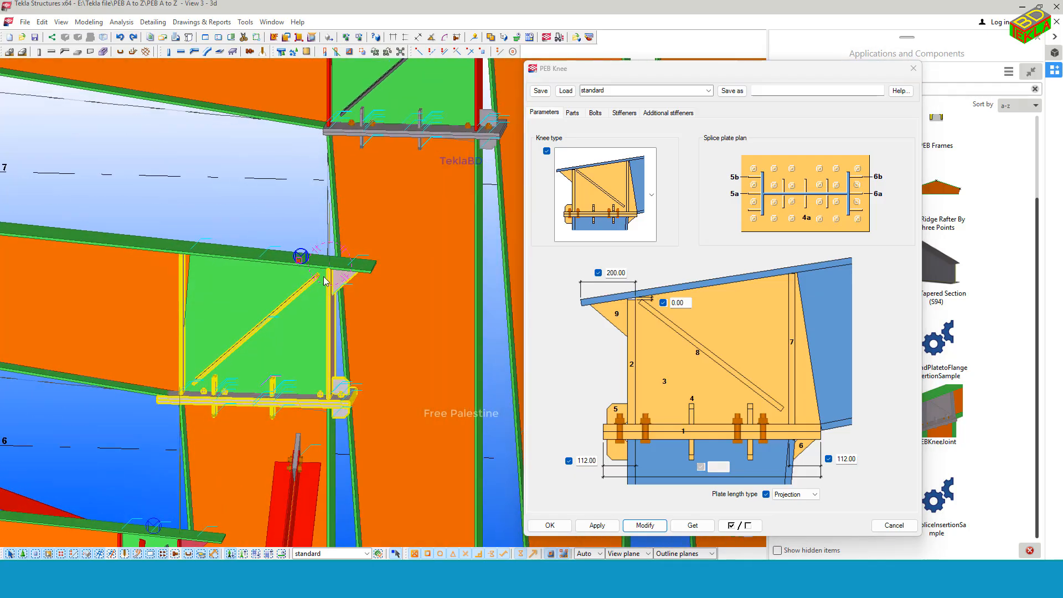
pyautogui.scroll(1, 324, 281)
pyautogui.click(284, 198)
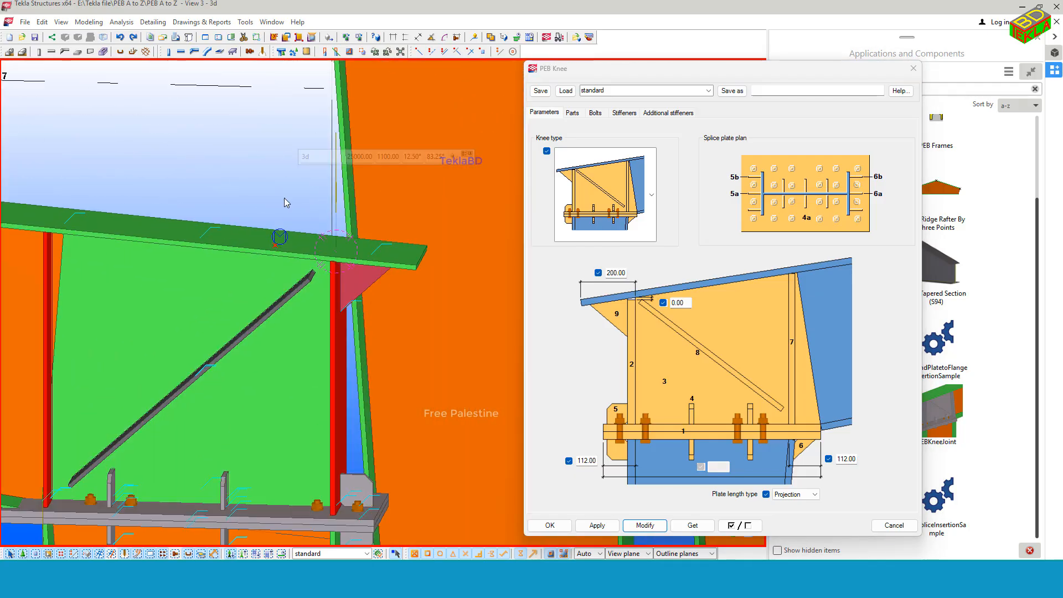
pyautogui.moveTo(362, 299)
pyautogui.mouseDown(button='middle')
pyautogui.moveTo(392, 254)
pyautogui.moveTo(370, 298)
pyautogui.mouseUp(button='middle')
pyautogui.scroll(-1, 404, 249)
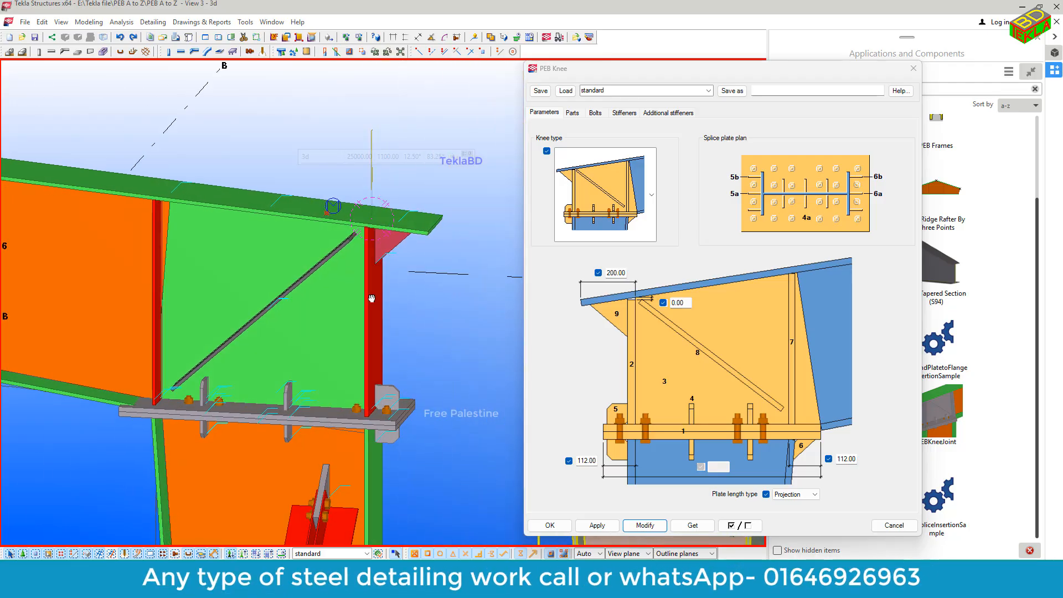
# Open the PEB Knee's parts settings and check the end plate's width in the AutoCAD top view of the Main Rafter Knee Connection
pyautogui.click(574, 114)
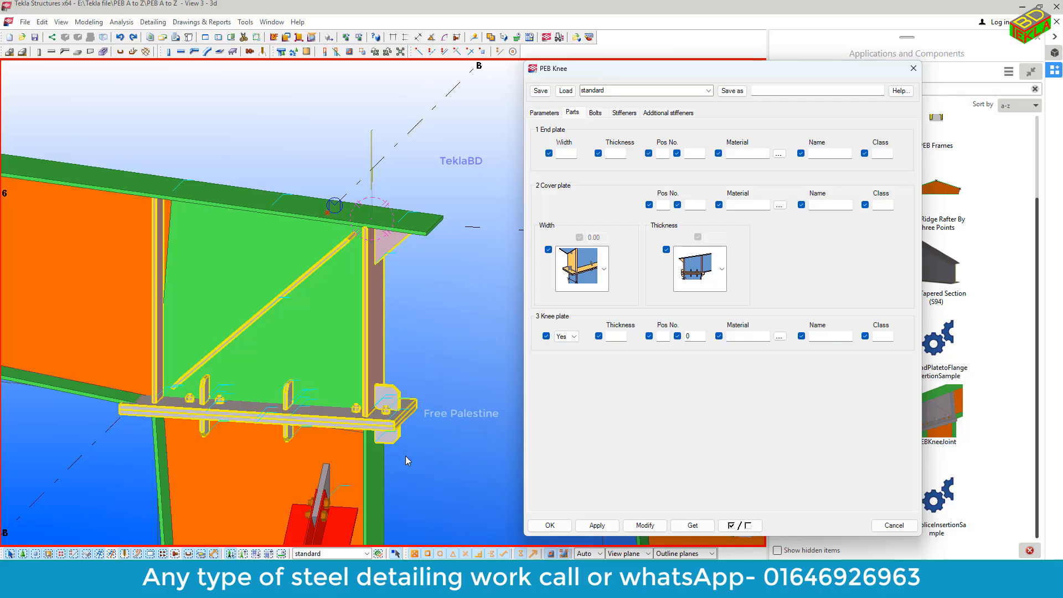
pyautogui.hotkey('alt', 'Tab')
pyautogui.scroll(10, 421, 410)
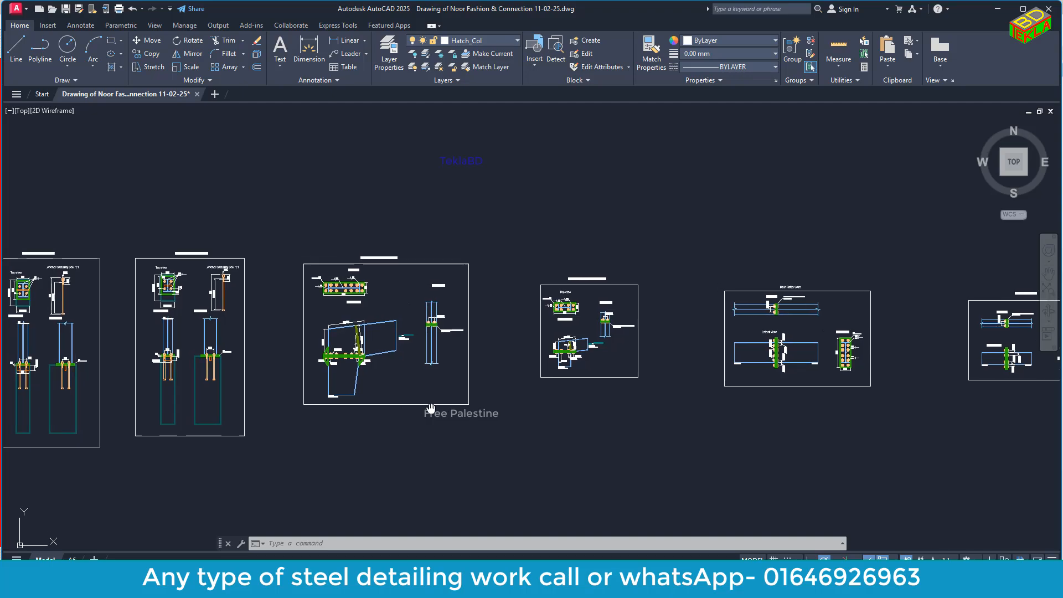
pyautogui.moveTo(396, 315); pyautogui.dragTo(420, 343, button='middle')
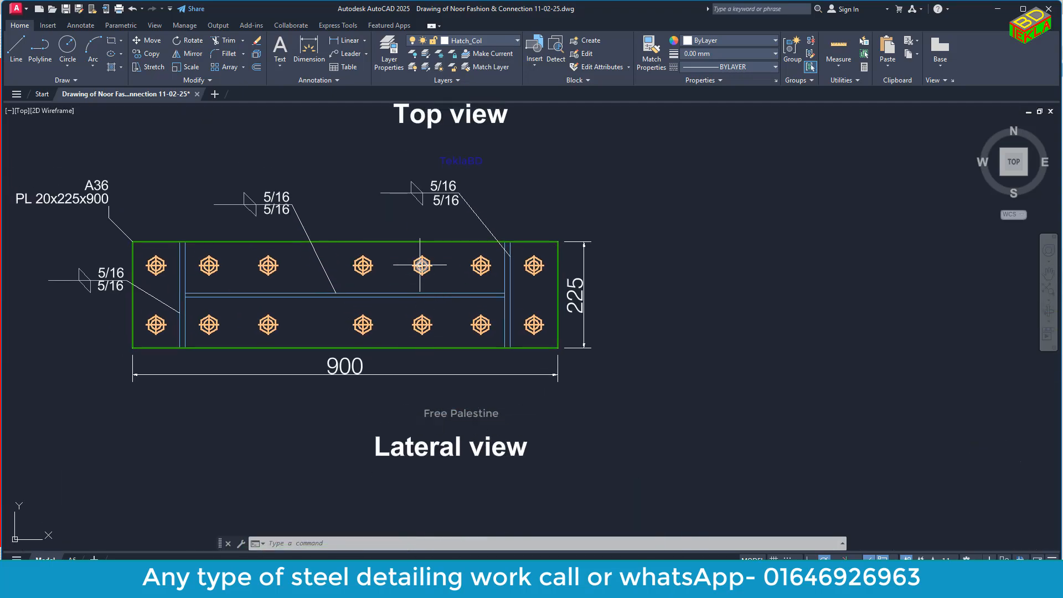
pyautogui.scroll(-2, 363, 371)
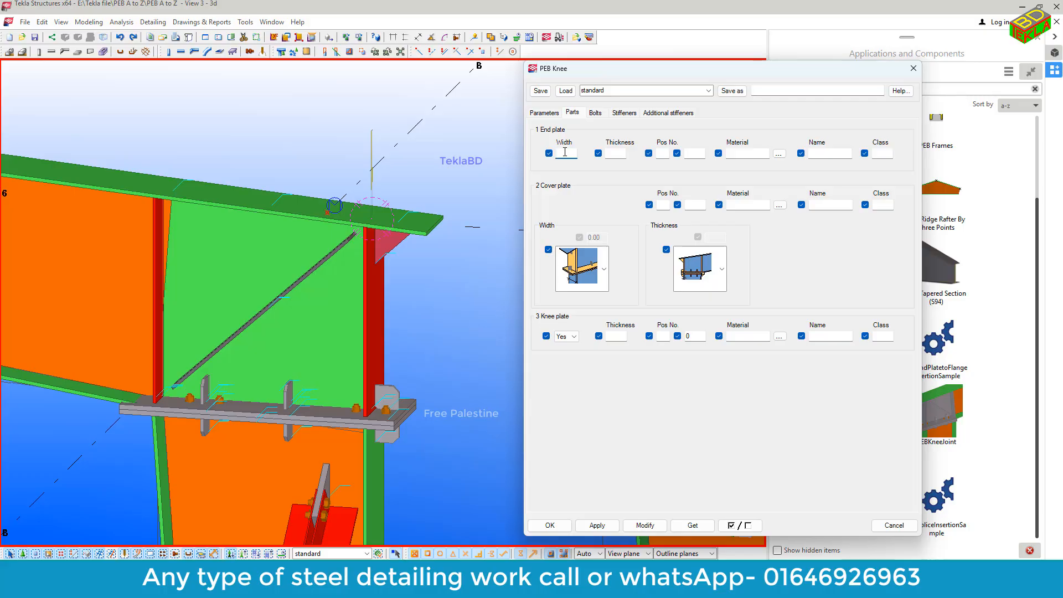
# Set the end plate's width to 225 and its thickness to 20, following the plate note in the AutoCAD top view
pyautogui.write('5')
pyautogui.click(616, 153)
pyautogui.click(413, 529)
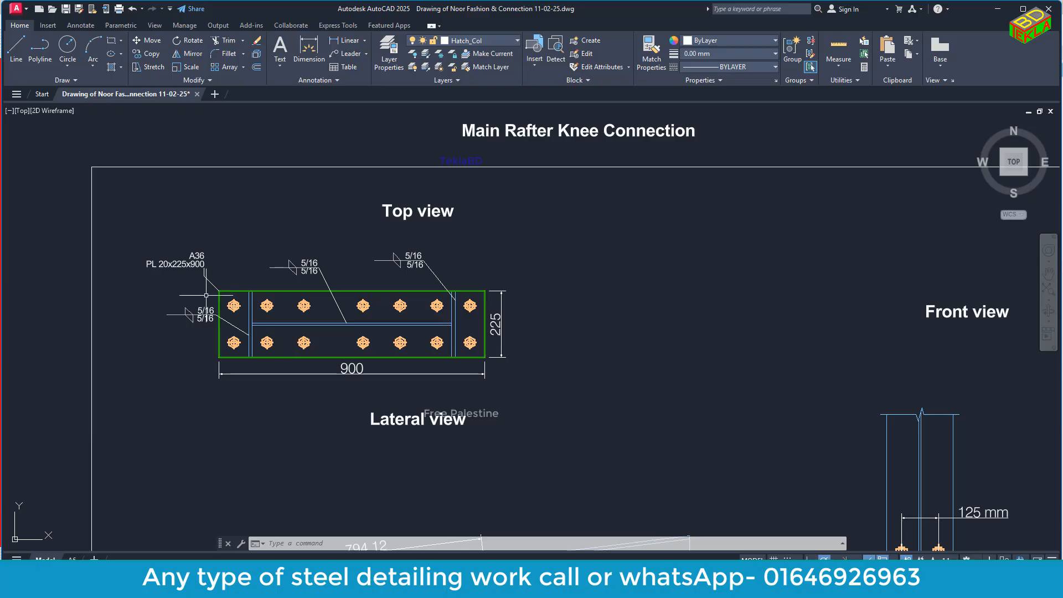
pyautogui.scroll(4, 158, 275)
pyautogui.scroll(-2, 159, 275)
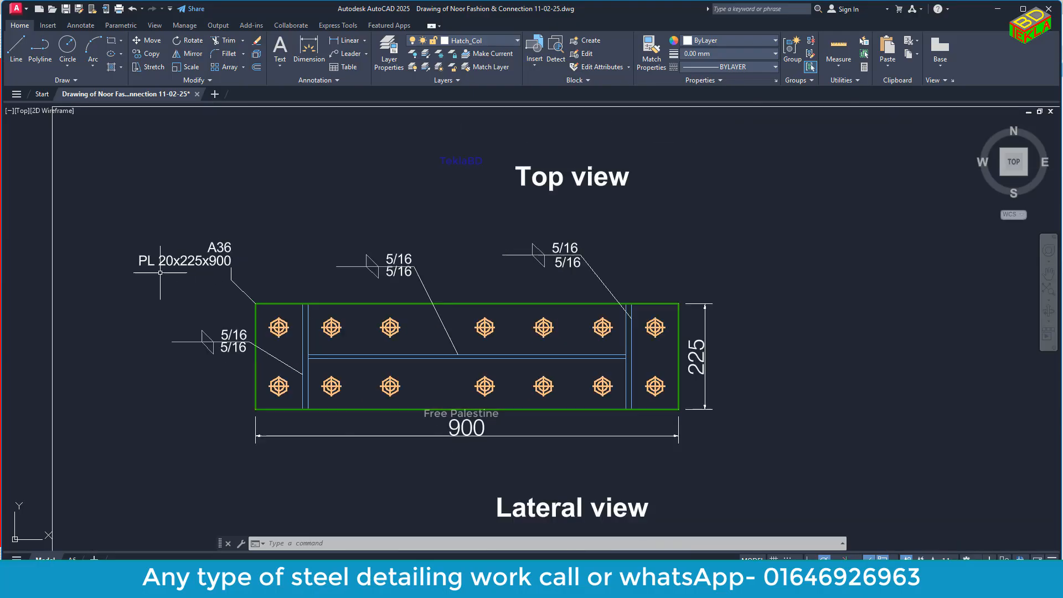
pyautogui.click(310, 520)
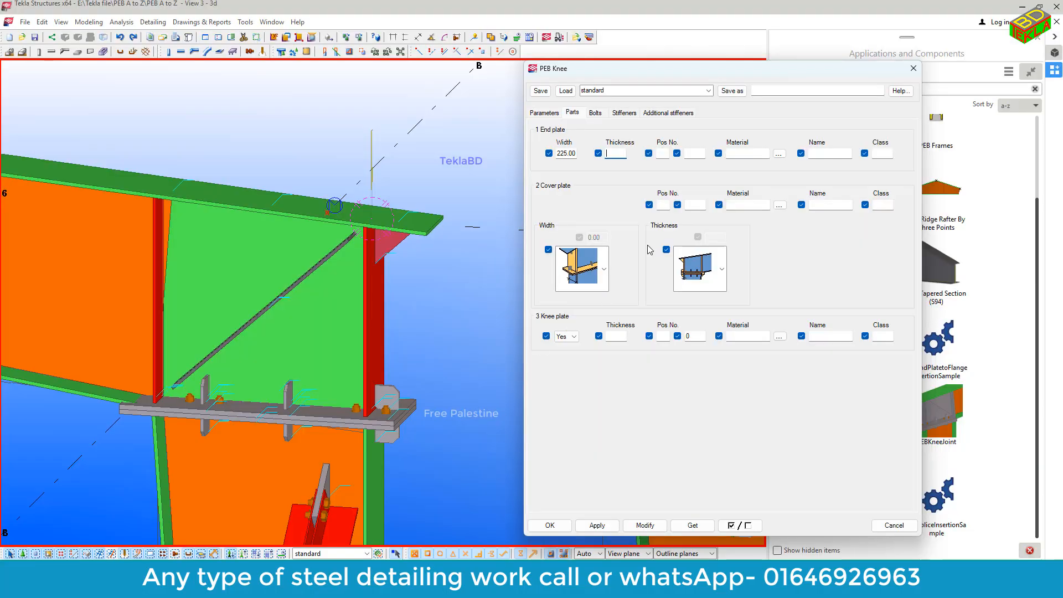
pyautogui.write('20')
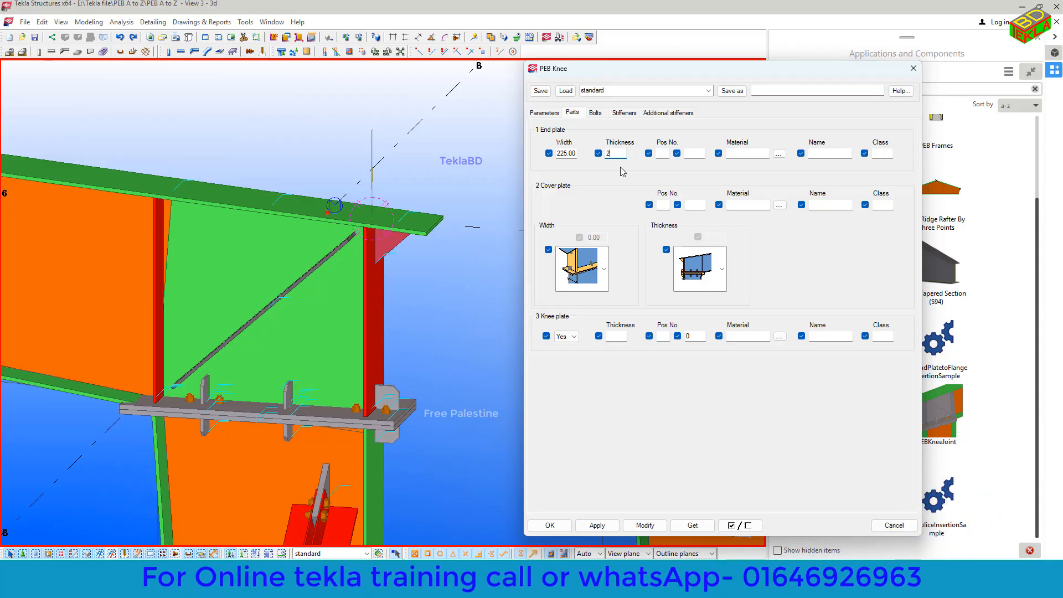
# Give the end plate the position prefix EP, start number 1 and the name End Plate
pyautogui.click(667, 154)
pyautogui.click(820, 153)
pyautogui.write('EndPlate')
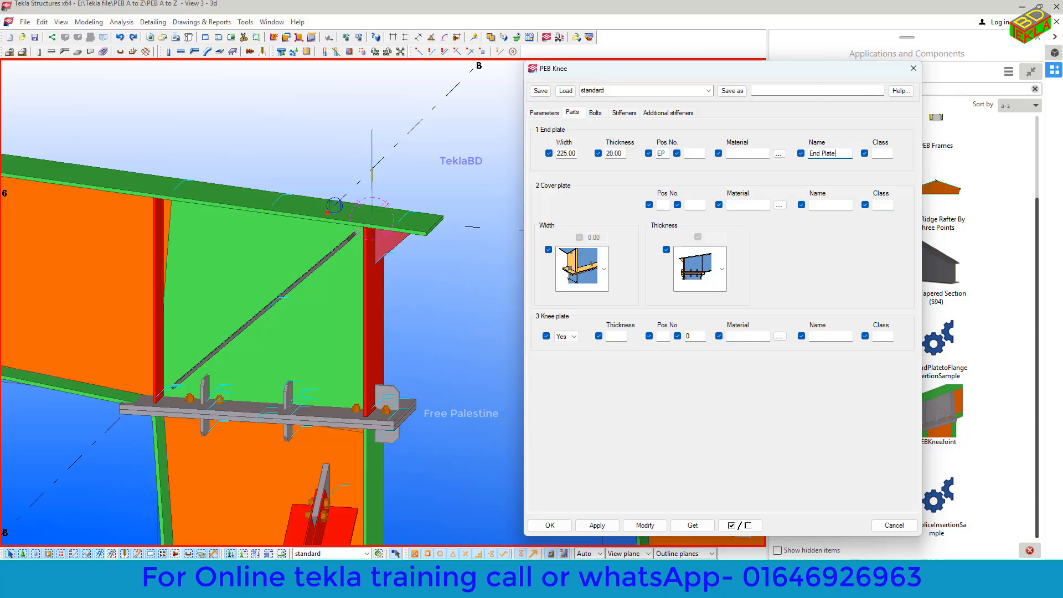
pyautogui.click(693, 153)
pyautogui.click(385, 580)
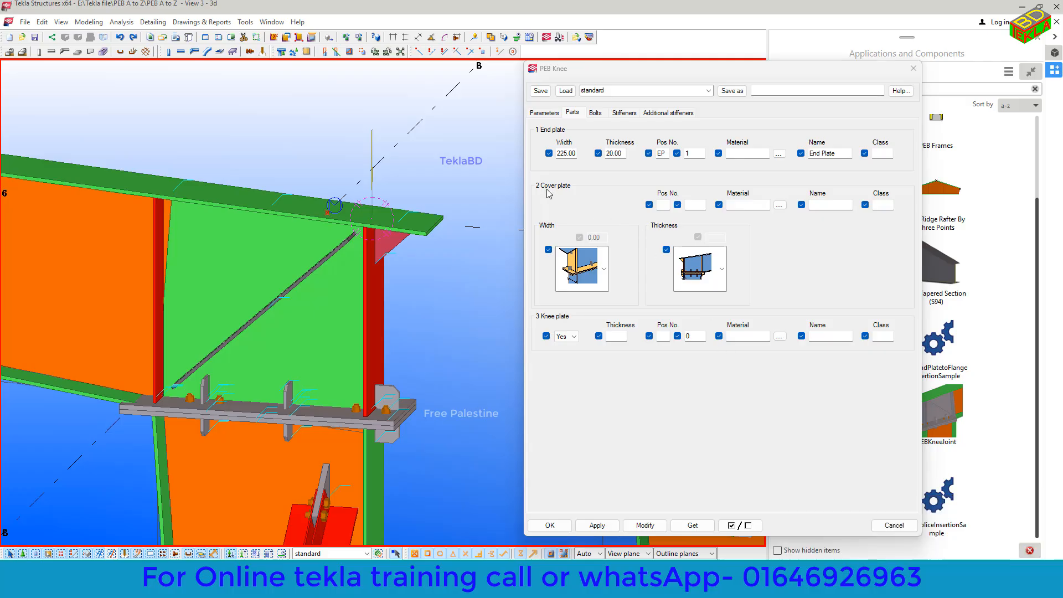
pyautogui.click(663, 205)
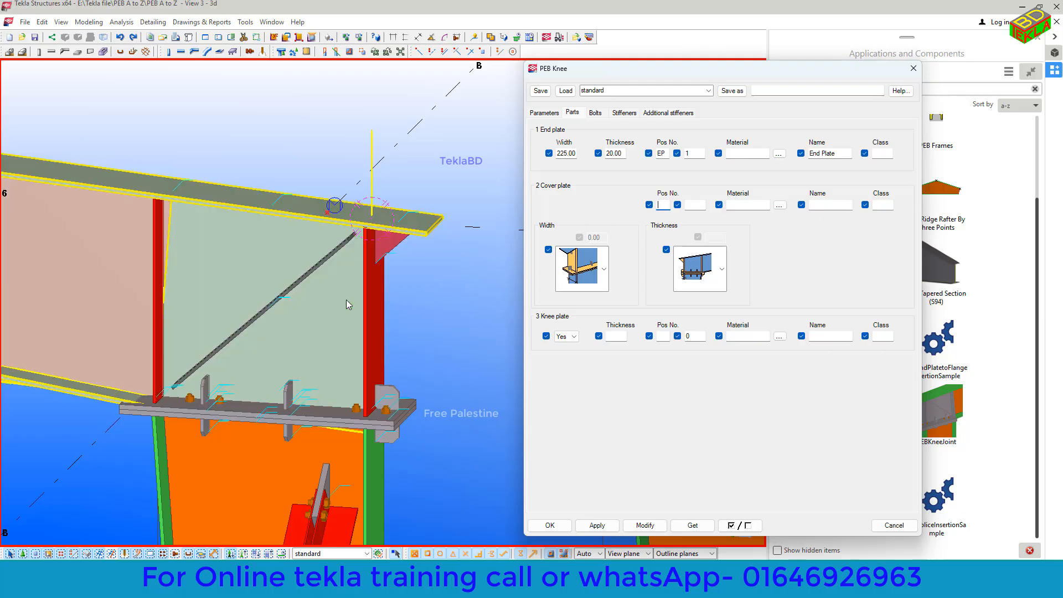
pyautogui.click(367, 295)
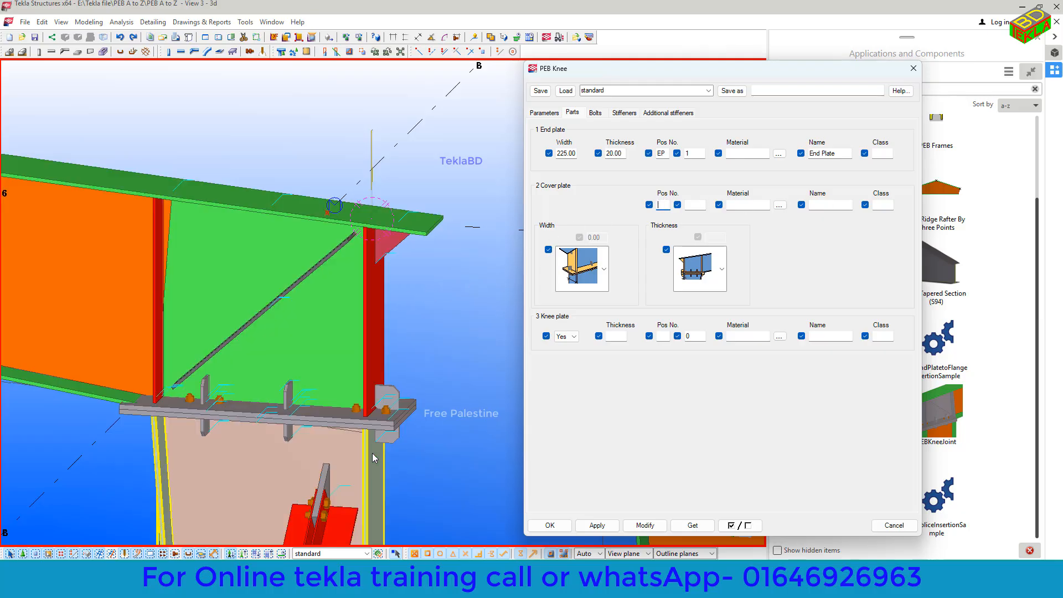
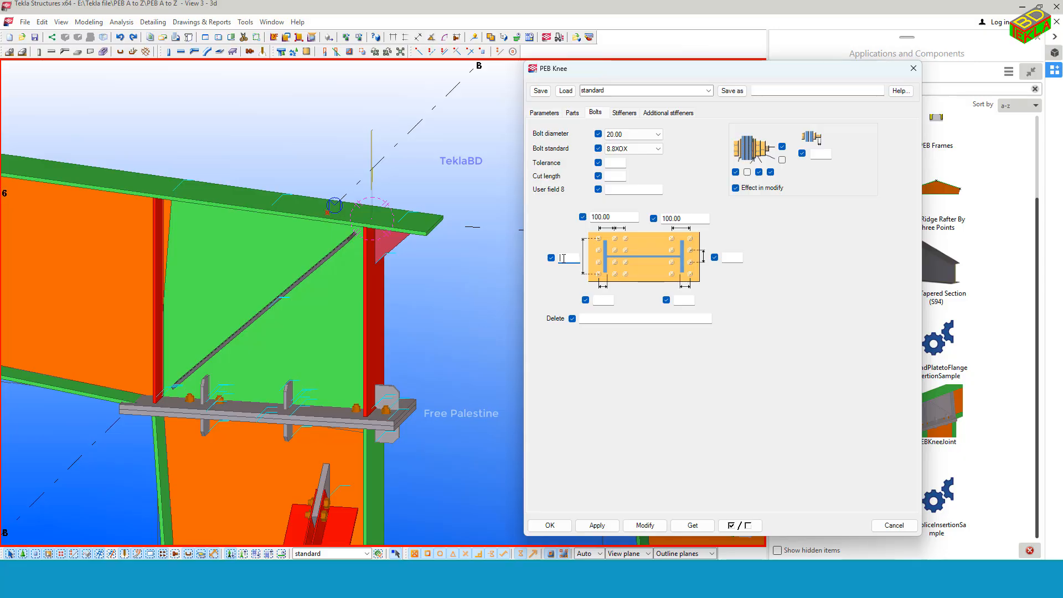
# Check the AutoCAD Main Rafter Knee Connection drawing and set the bolt spacing across the end plate's width to 125 in Tekla Structures
pyautogui.click(645, 525)
pyautogui.click(732, 258)
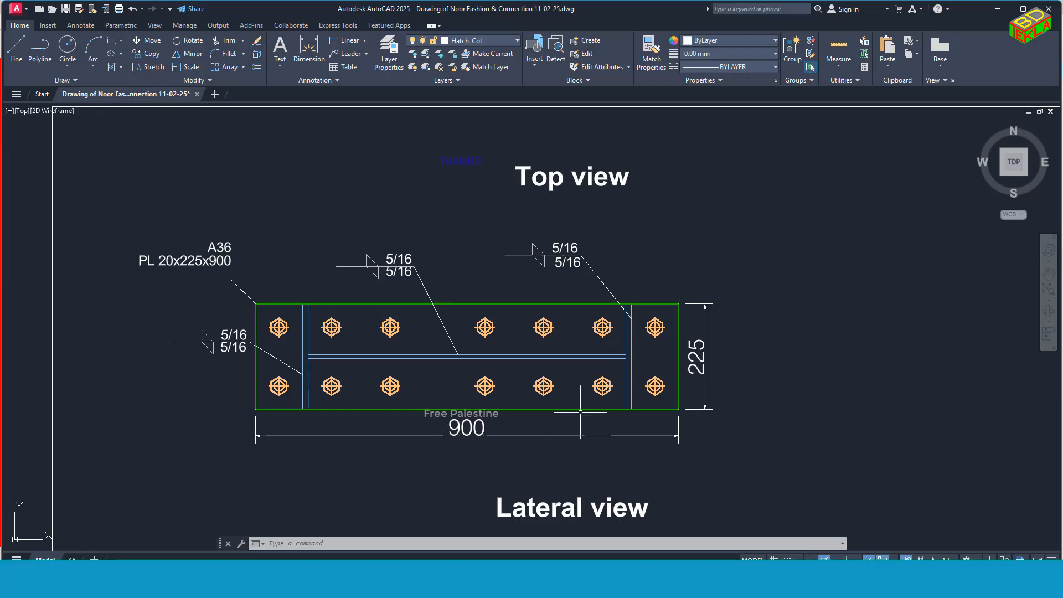
pyautogui.scroll(-5, 555, 406)
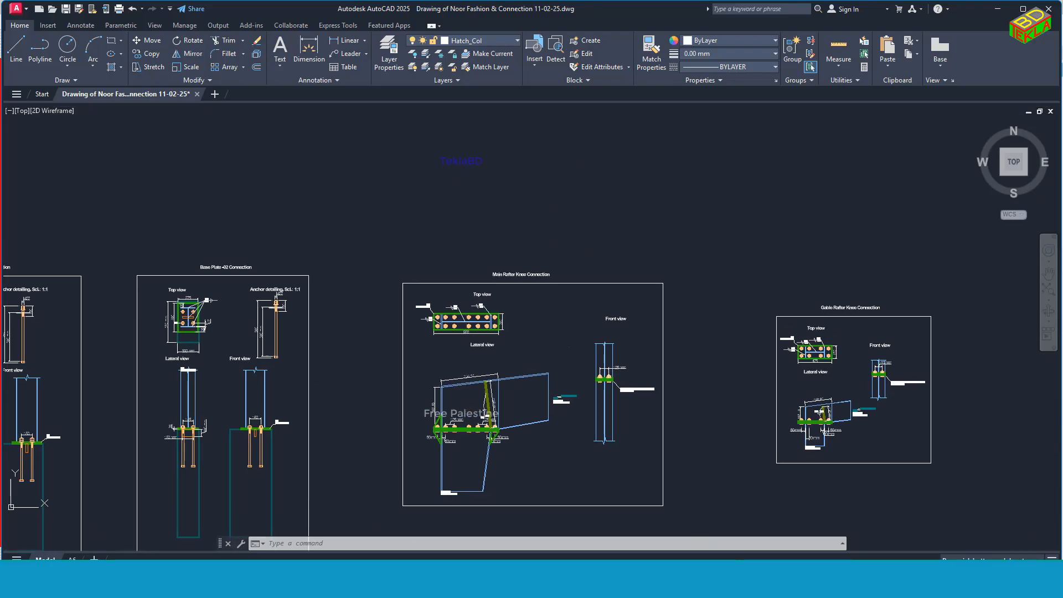
pyautogui.scroll(4, 609, 380)
pyautogui.scroll(3, 610, 381)
pyautogui.scroll(-2, 636, 340)
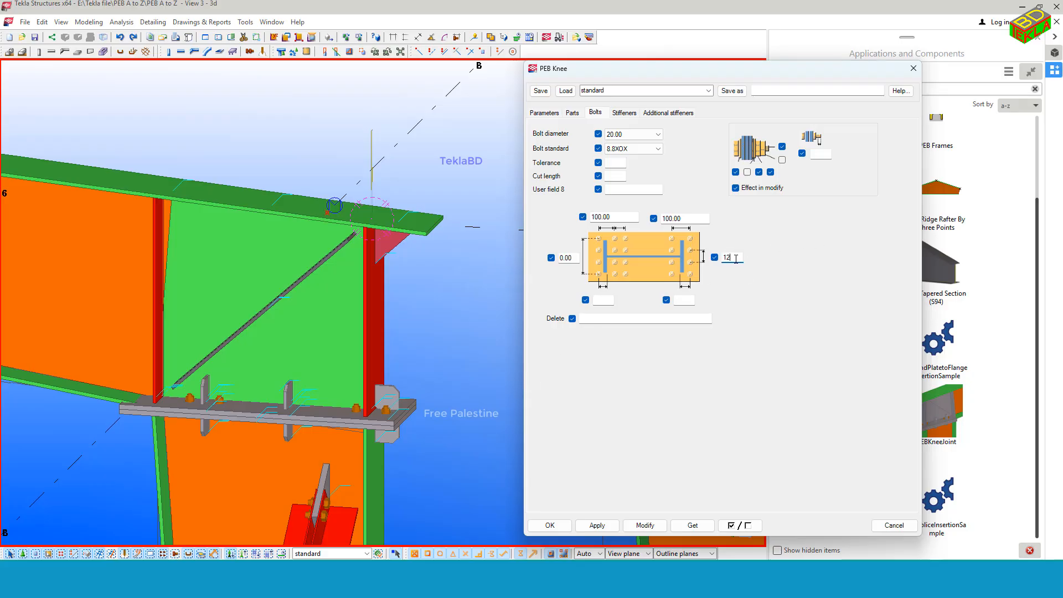
# Set the bolt distances at the end plate's left and right flanges to 62 and 63
pyautogui.click(598, 299)
pyautogui.write('62')
pyautogui.click(683, 299)
pyautogui.write('63')
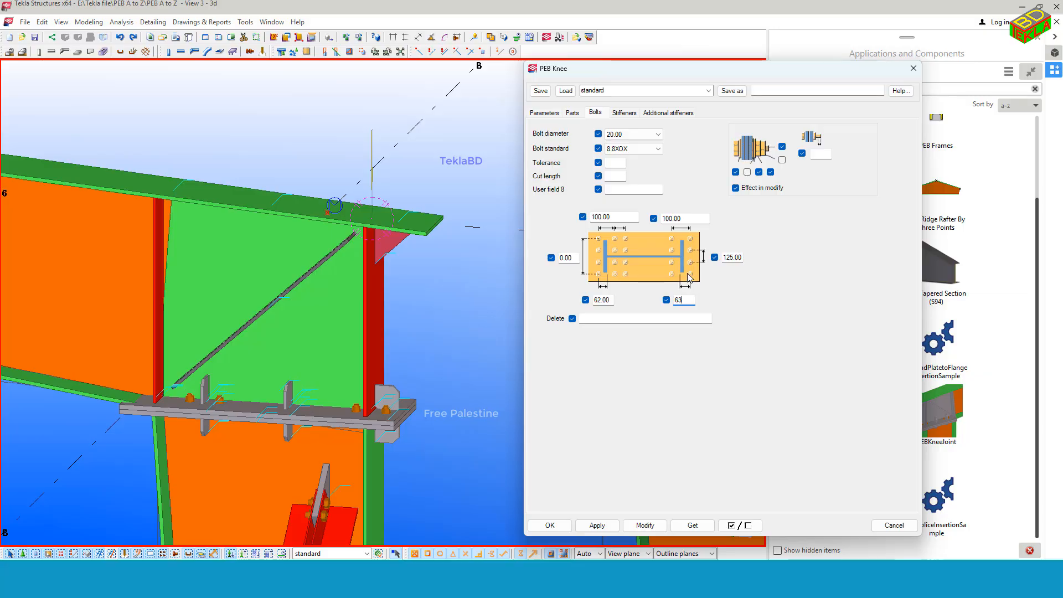
# Check the bolt spacings in the AutoCAD lateral view and enter 112 as the first bolt spacing at the right flange
pyautogui.doubleClick(684, 219)
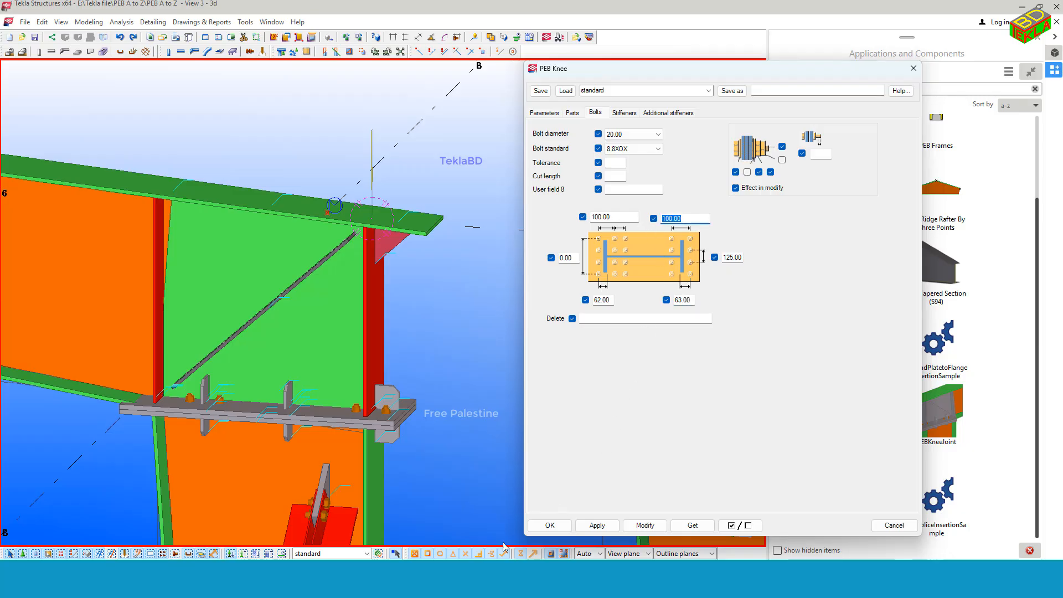
pyautogui.click(415, 553)
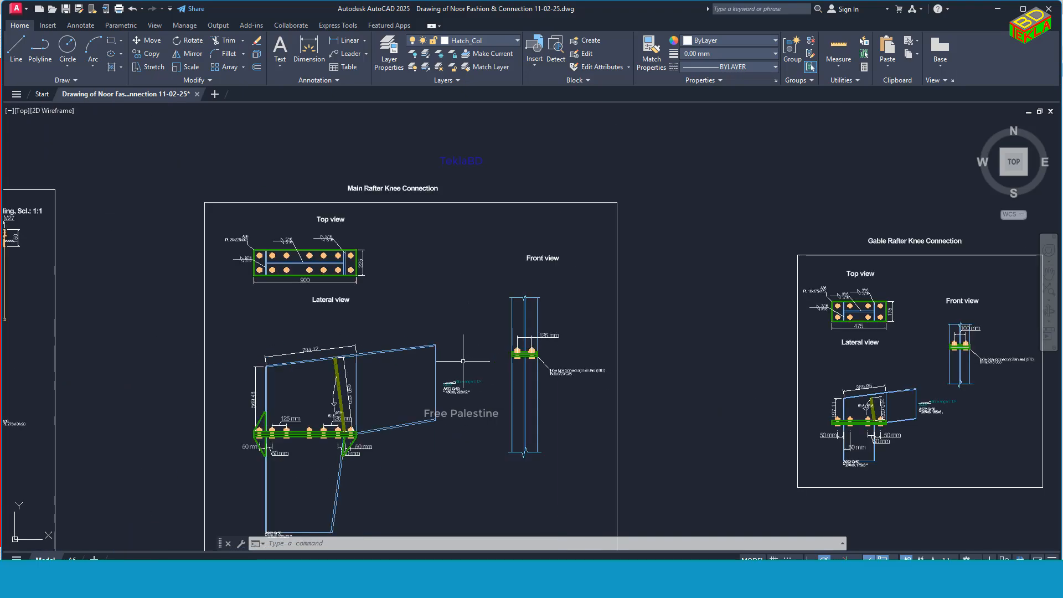
pyautogui.moveTo(463, 360); pyautogui.dragTo(518, 406, button='middle')
pyautogui.scroll(9, 434, 294)
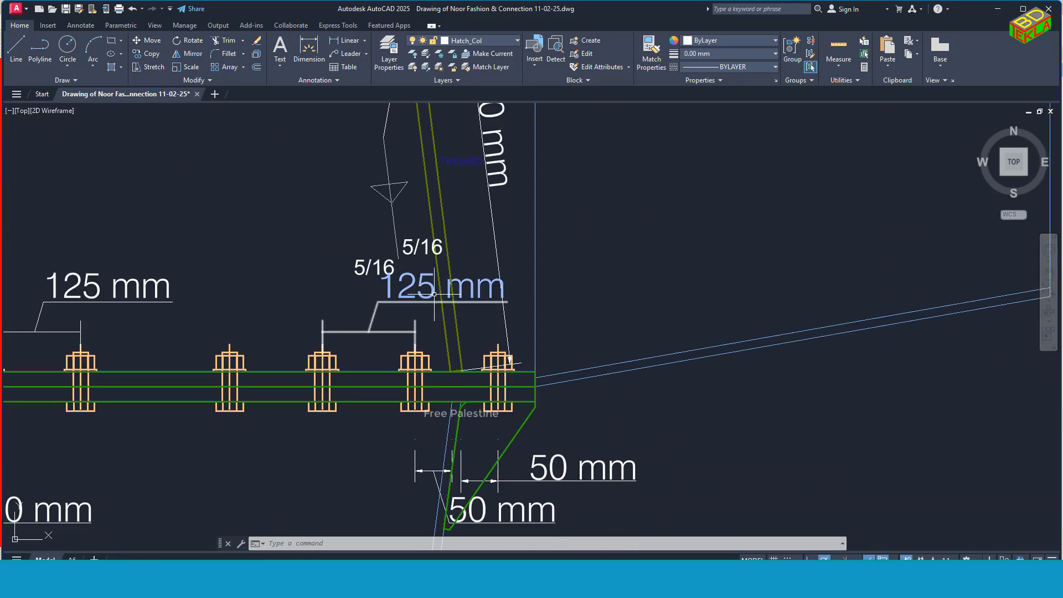
pyautogui.scroll(-3, 434, 295)
pyautogui.scroll(3, 433, 350)
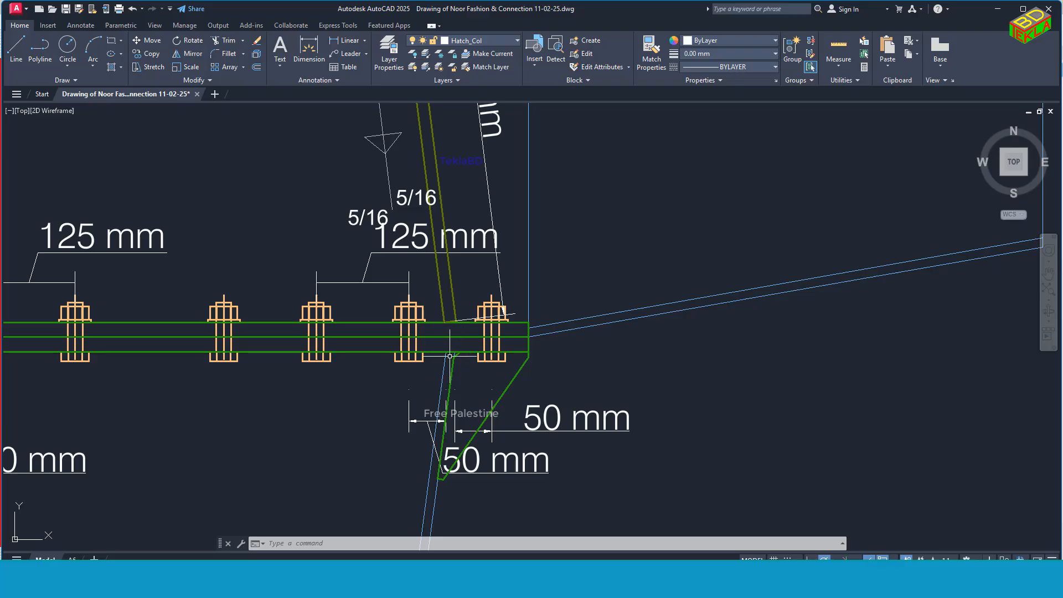
pyautogui.moveTo(310, 553)
pyautogui.click(310, 528)
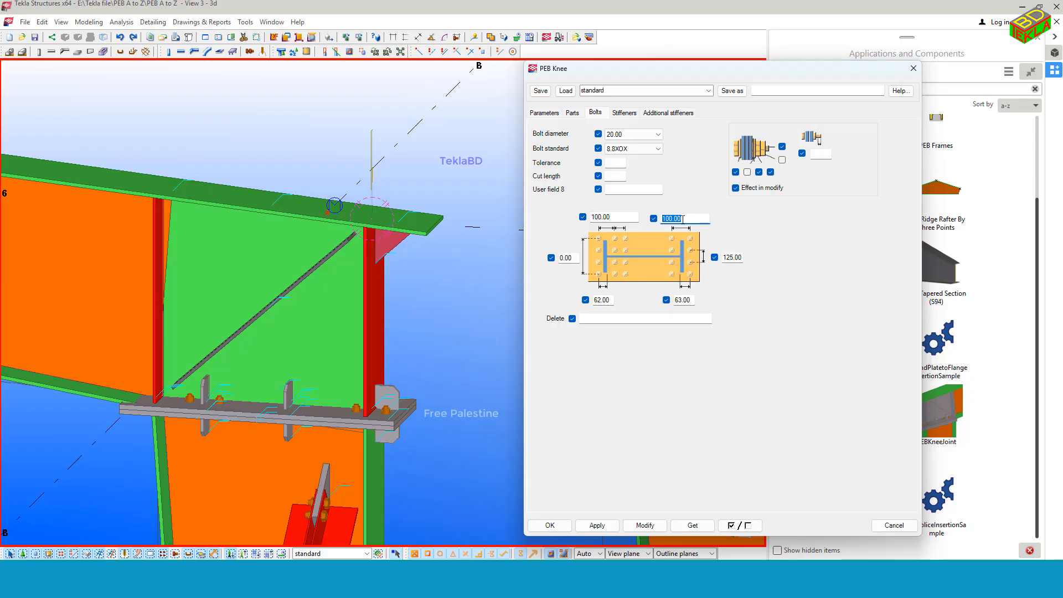
pyautogui.write('112')
# Following the AutoCAD lateral view, complete the right flange's bolt spacings as 112 125 125
pyautogui.moveTo(409, 557)
pyautogui.click(408, 525)
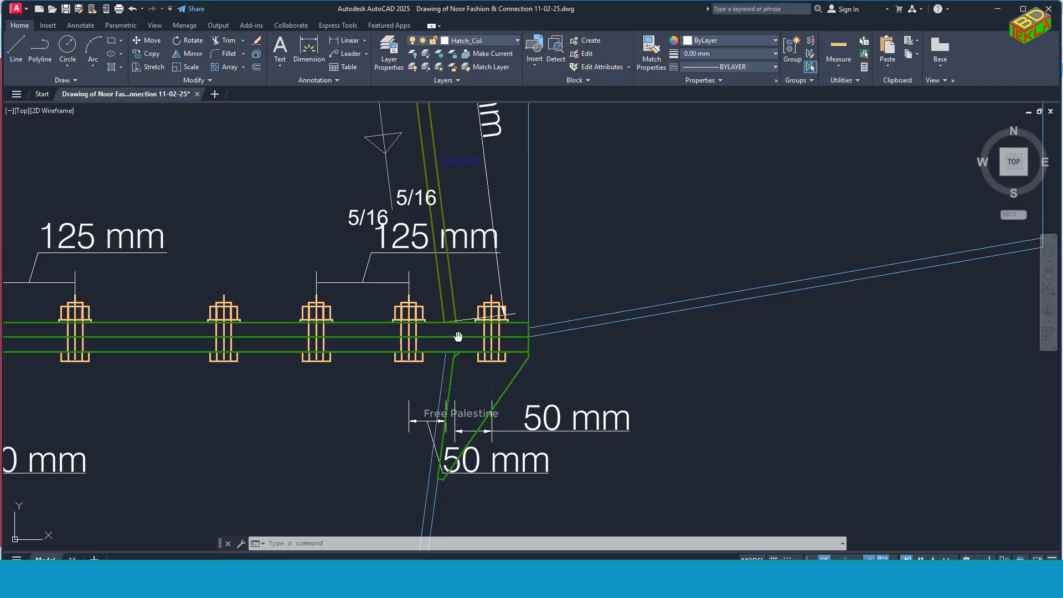
pyautogui.moveTo(458, 334); pyautogui.dragTo(511, 339, button='middle')
pyautogui.scroll(-2, 464, 284)
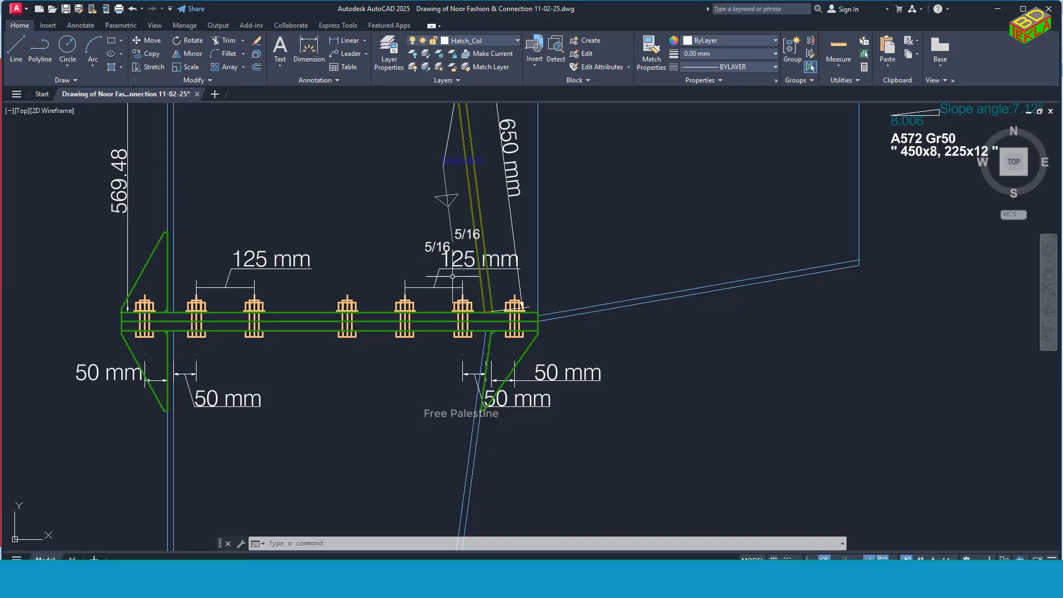
pyautogui.click(310, 576)
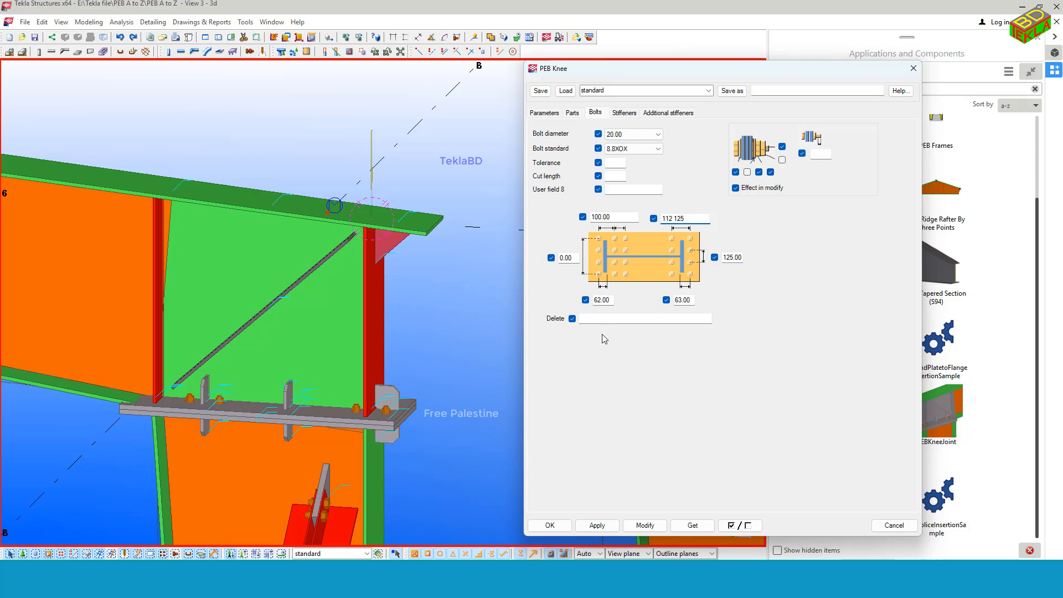
pyautogui.click(443, 531)
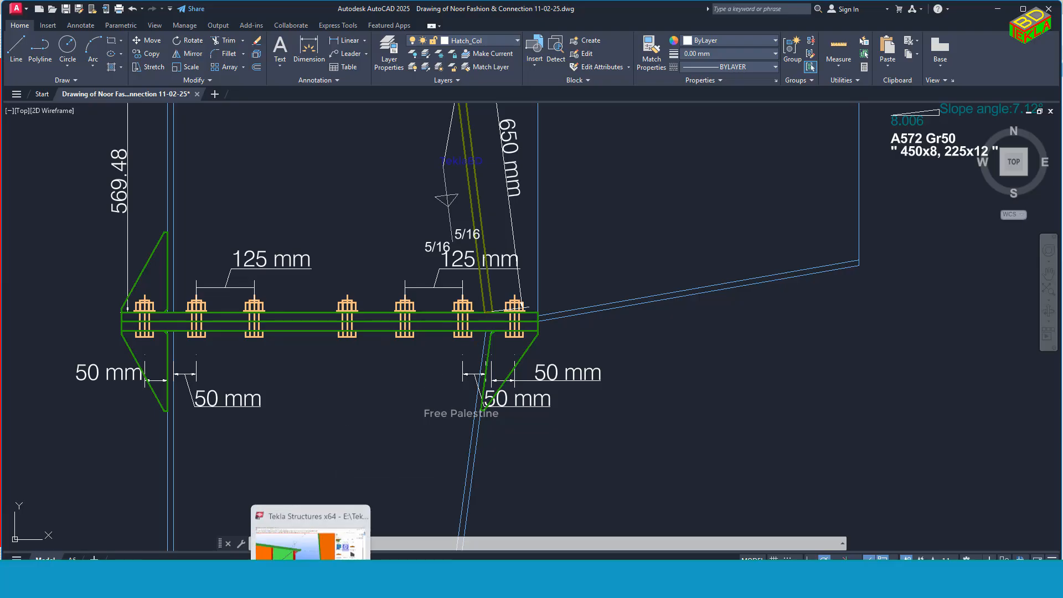
pyautogui.click(310, 531)
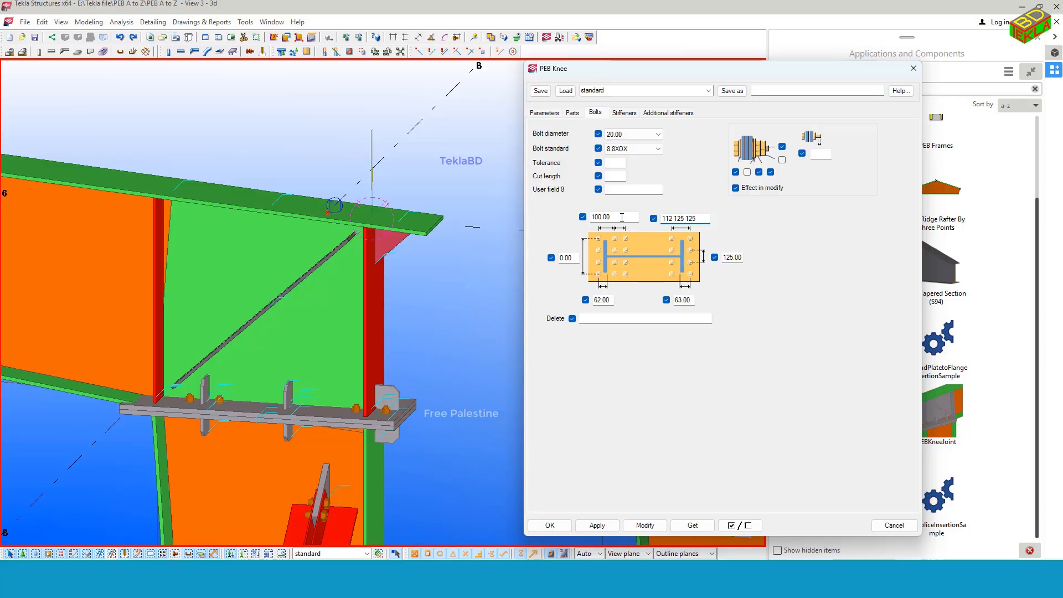
# Set the left flange's bolt spacings to 112 125 after consulting the AutoCAD lateral view, and apply the changes to the knee joint
pyautogui.moveTo(621, 218); pyautogui.dragTo(564, 224)
pyautogui.write('112')
pyautogui.click(421, 526)
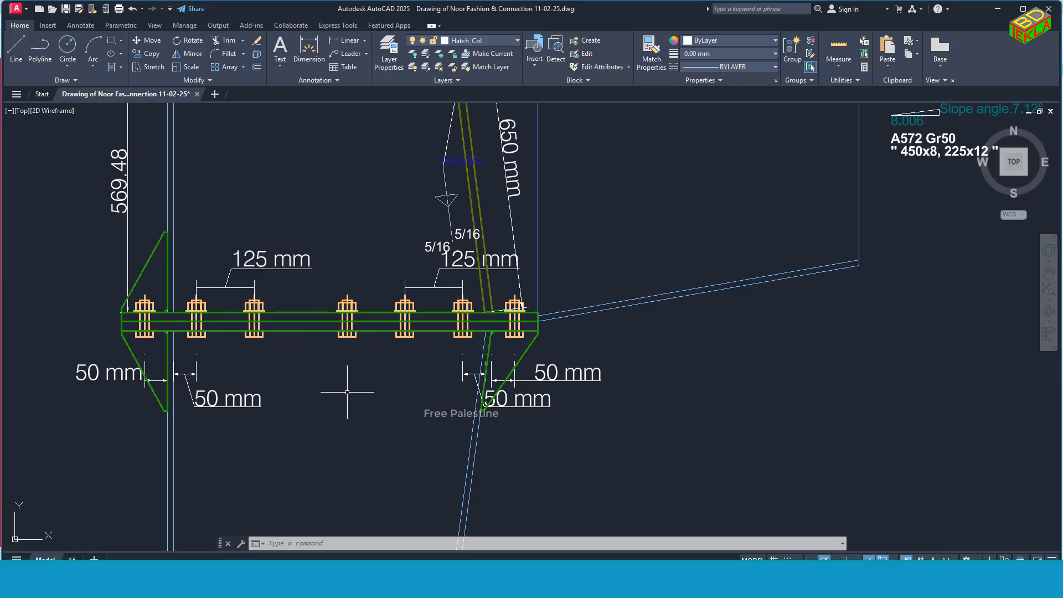
pyautogui.moveTo(310, 578)
pyautogui.click(310, 526)
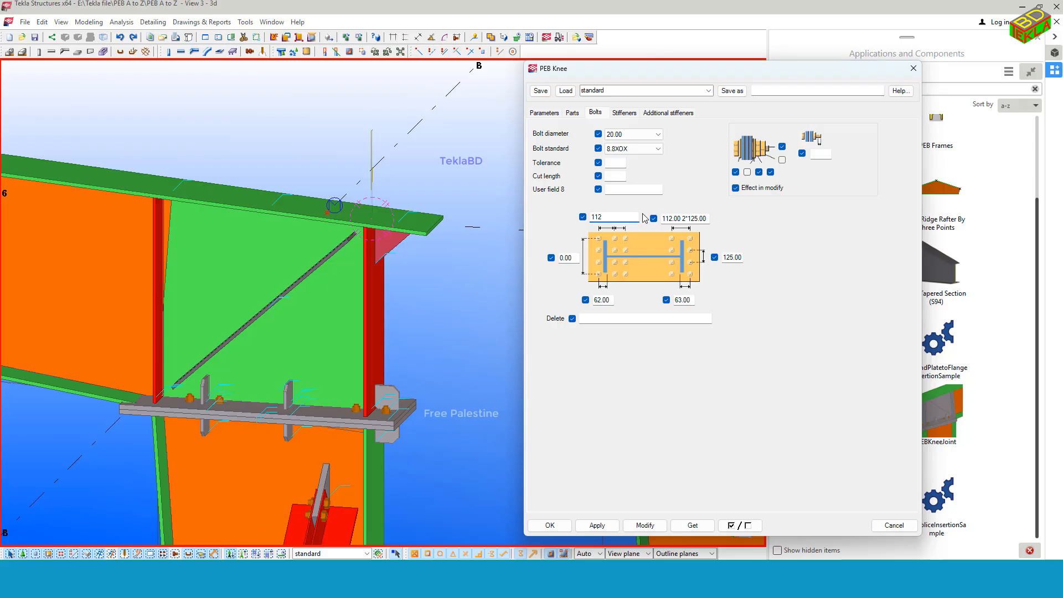
pyautogui.write('125')
pyautogui.click(637, 524)
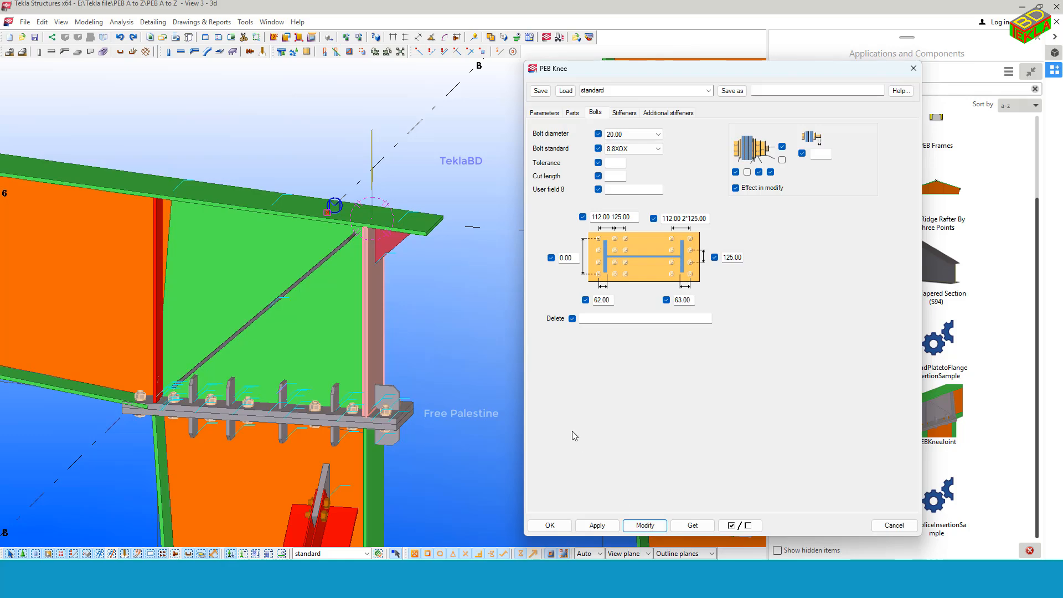
# Compare the bolt rows of the modified knee joint with the bolt layout in the AutoCAD lateral view
pyautogui.moveTo(457, 375); pyautogui.dragTo(449, 327, button='middle')
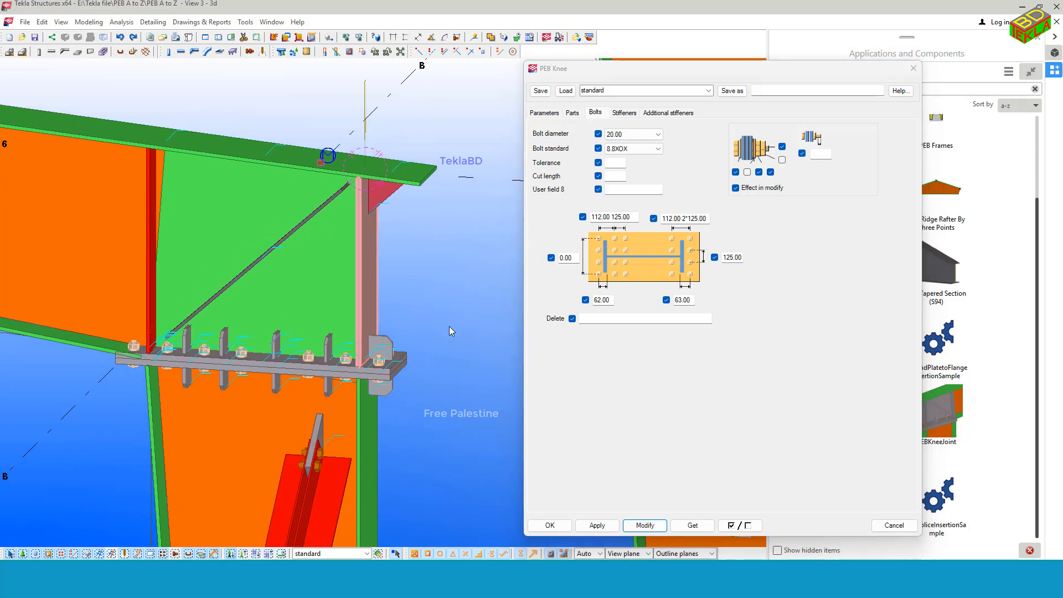
pyautogui.moveTo(411, 314); pyautogui.dragTo(414, 306, button='middle')
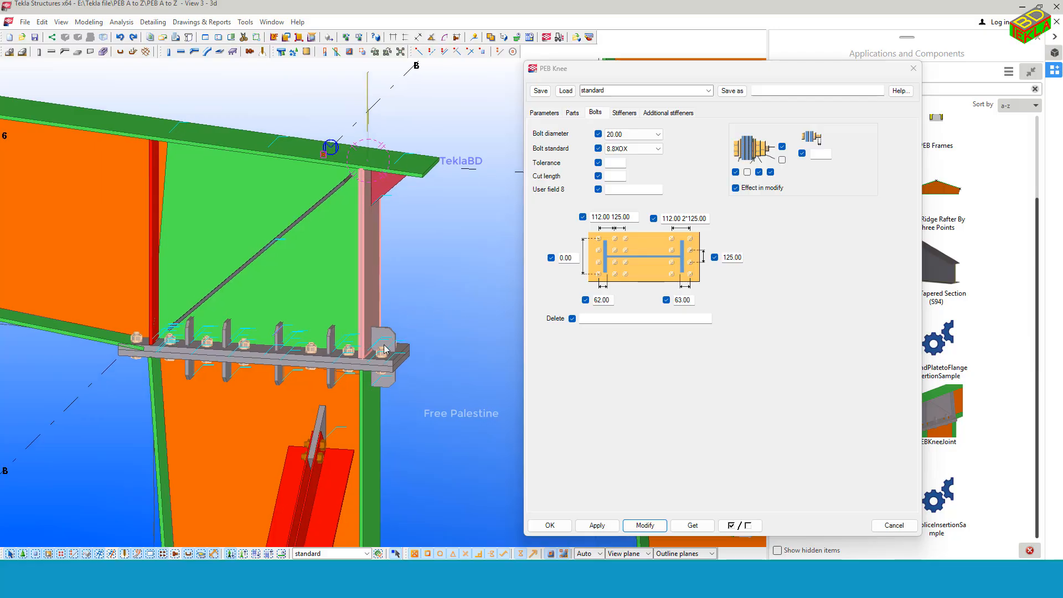
pyautogui.scroll(2, 386, 348)
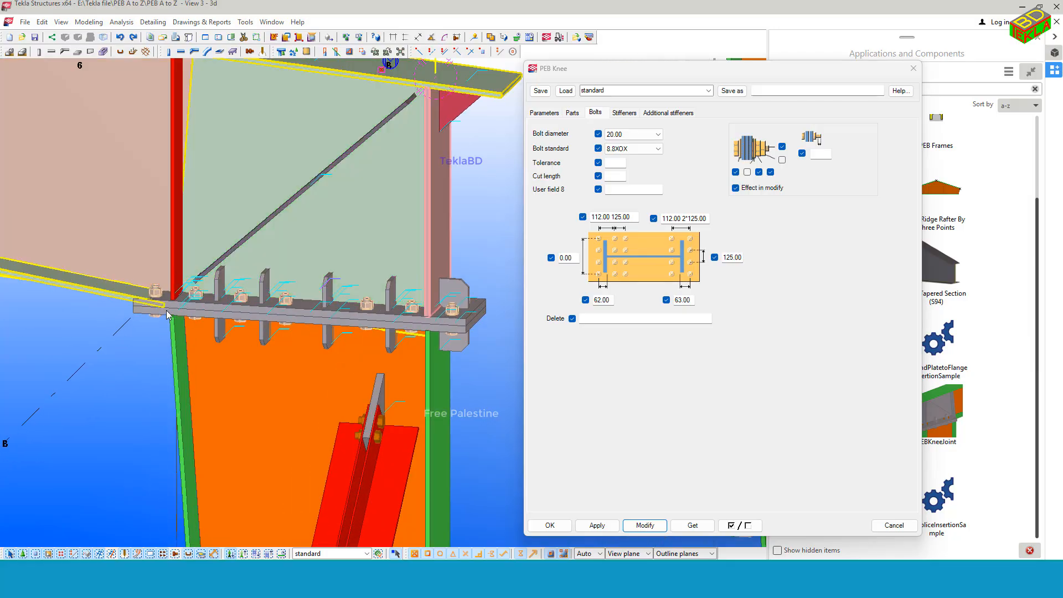
pyautogui.click(162, 296)
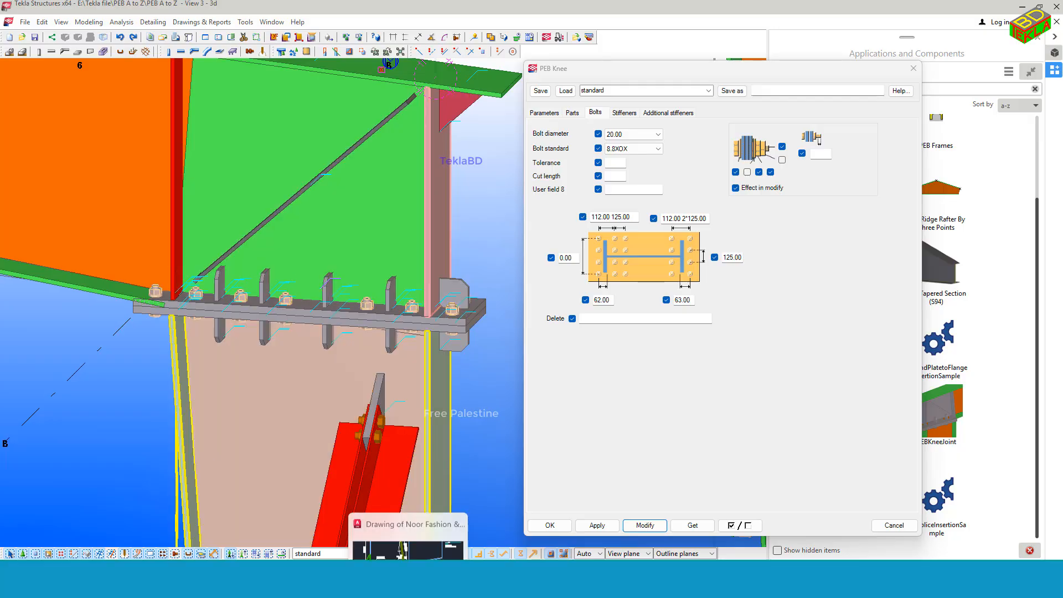
pyautogui.click(426, 554)
pyautogui.scroll(-1, 420, 365)
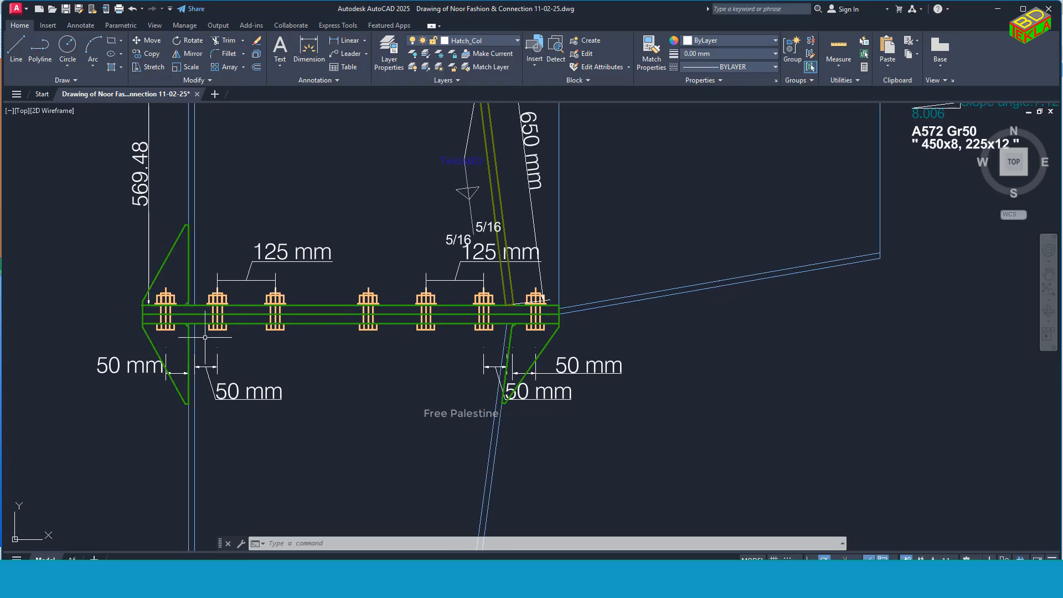
pyautogui.scroll(-4, 171, 331)
pyautogui.scroll(-2, 172, 328)
pyautogui.scroll(8, 171, 327)
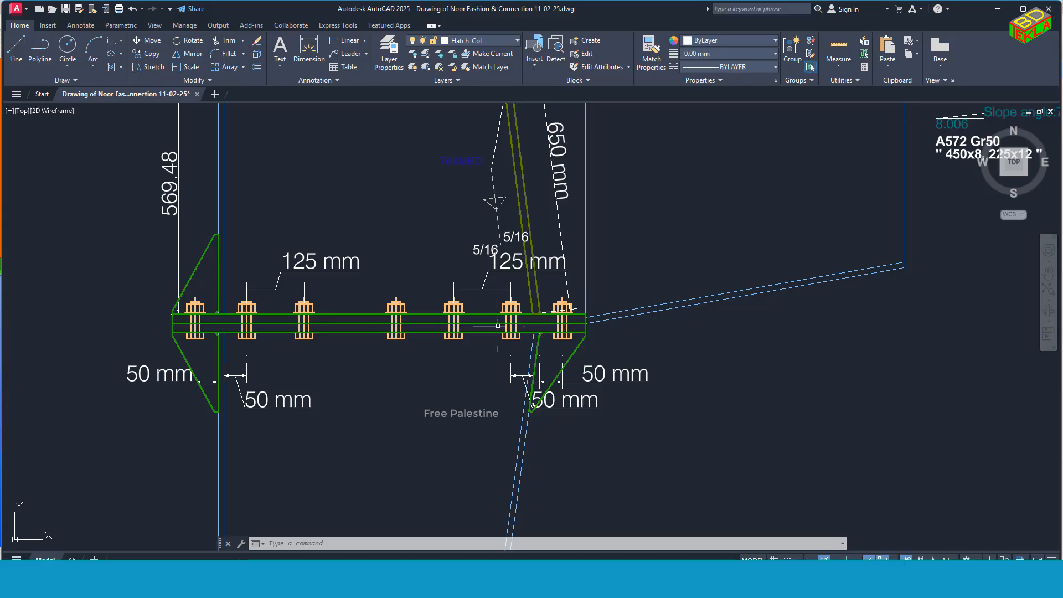
pyautogui.click(330, 512)
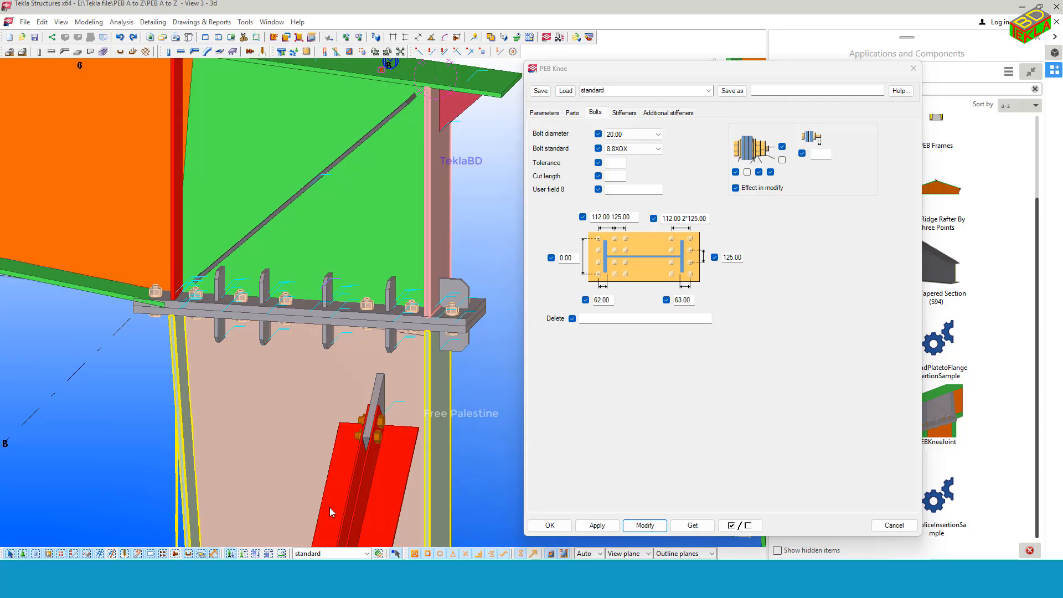
# Select the knee joint component and inspect its bolts and stiffeners from the opposite side of the frame
pyautogui.click(159, 316)
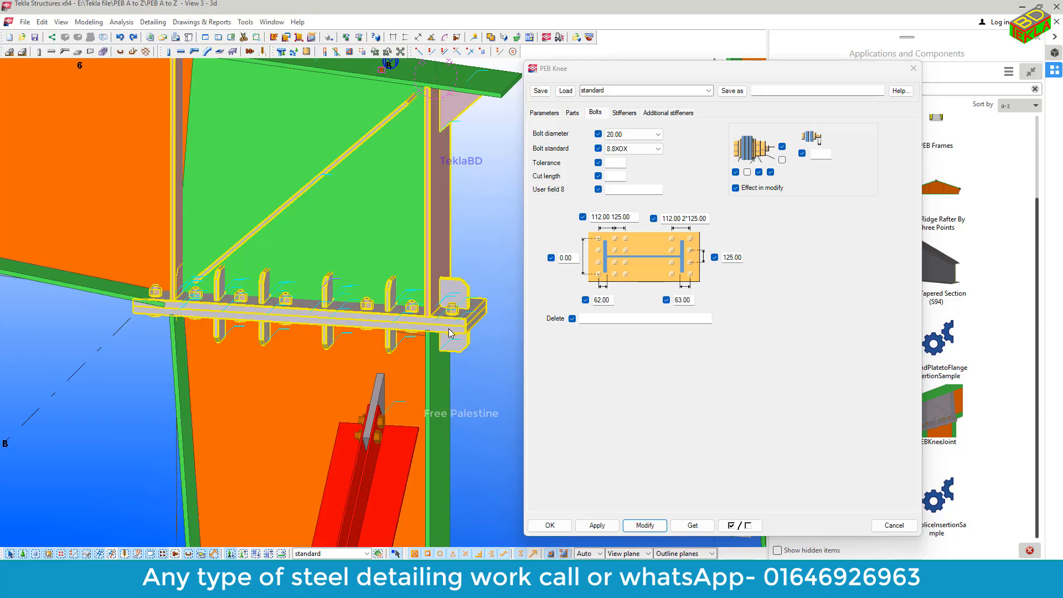
pyautogui.scroll(-1, 425, 324)
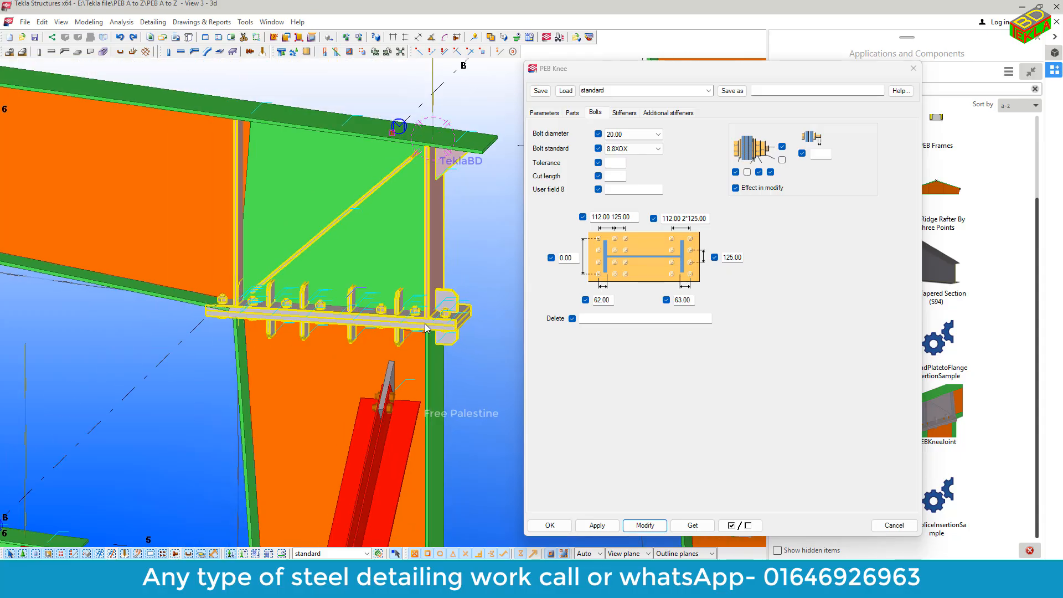
pyautogui.keyDown('ctrl'); pyautogui.moveTo(449, 321); pyautogui.dragTo(317, 332, button='middle'); pyautogui.keyUp('ctrl')
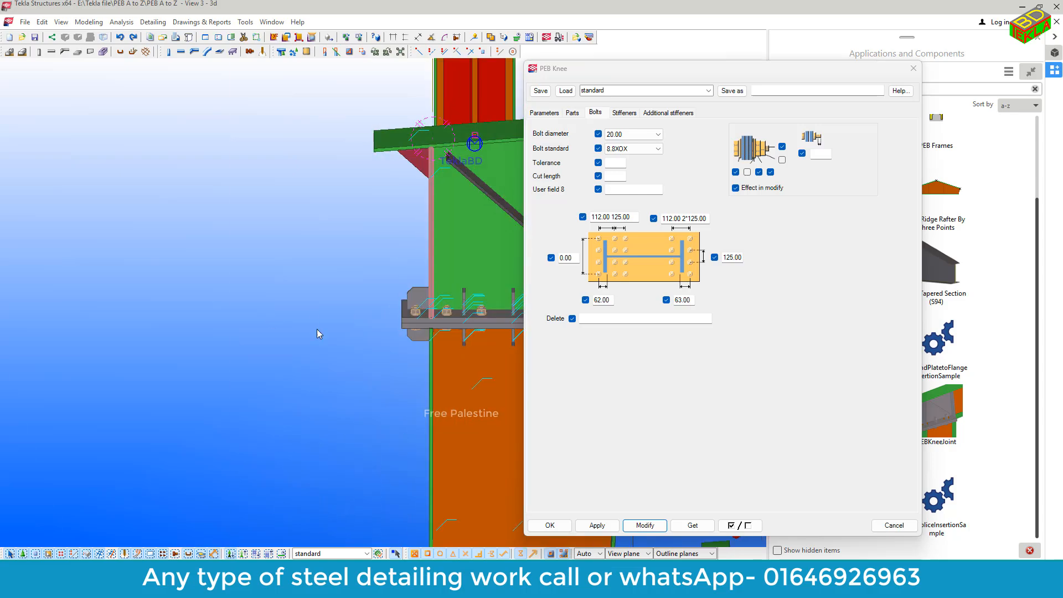
pyautogui.moveTo(412, 332); pyautogui.dragTo(175, 294, button='middle')
pyautogui.moveTo(300, 303); pyautogui.dragTo(295, 281, button='middle')
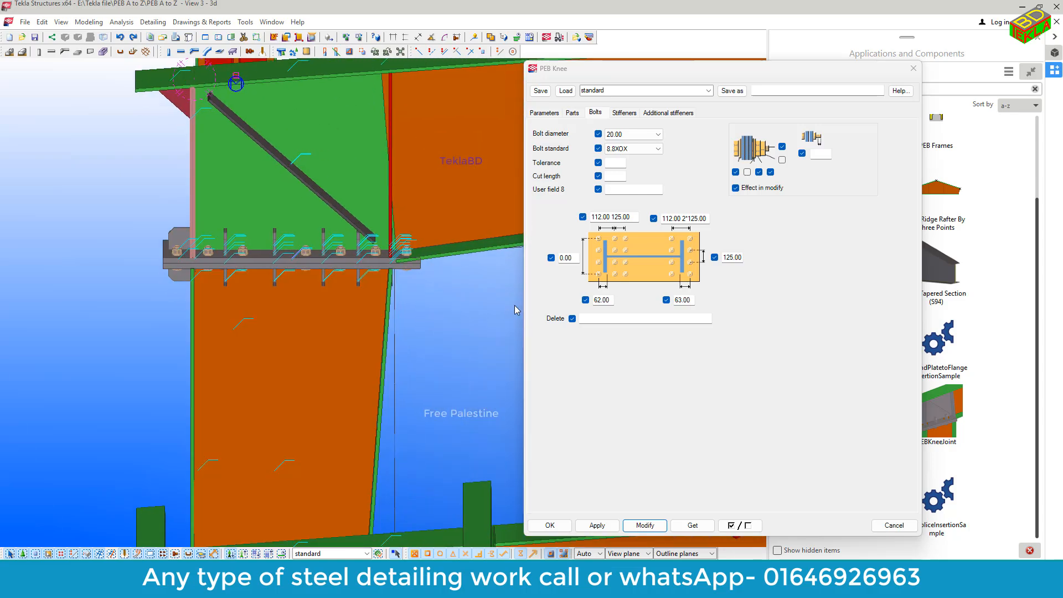
pyautogui.scroll(1, 407, 278)
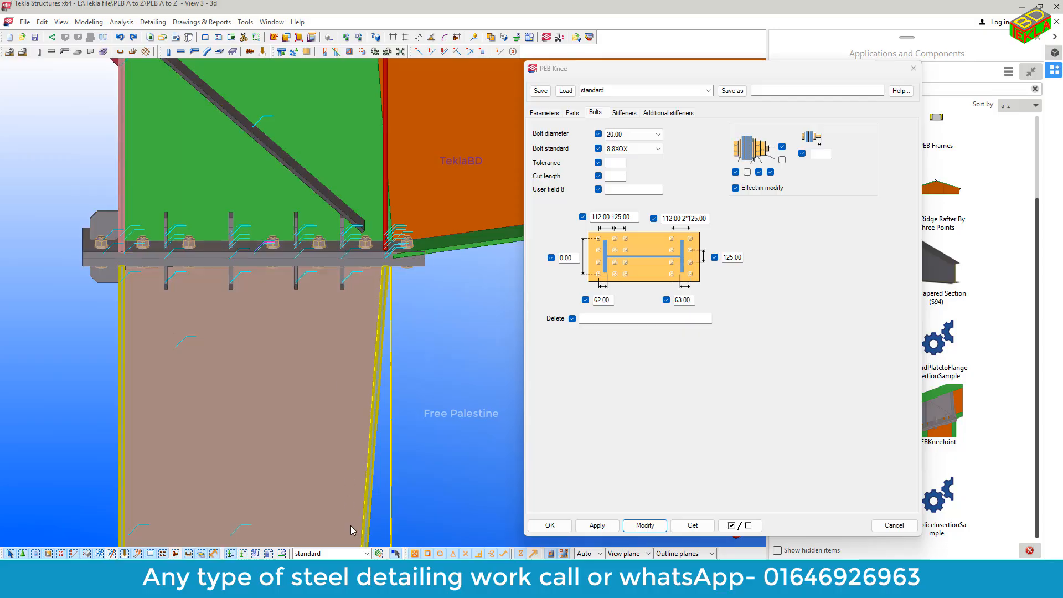
# Examine the bolt layout in the AutoCAD lateral and top views of the Main Rafter Knee Connection
pyautogui.moveTo(409, 585)
pyautogui.click(408, 520)
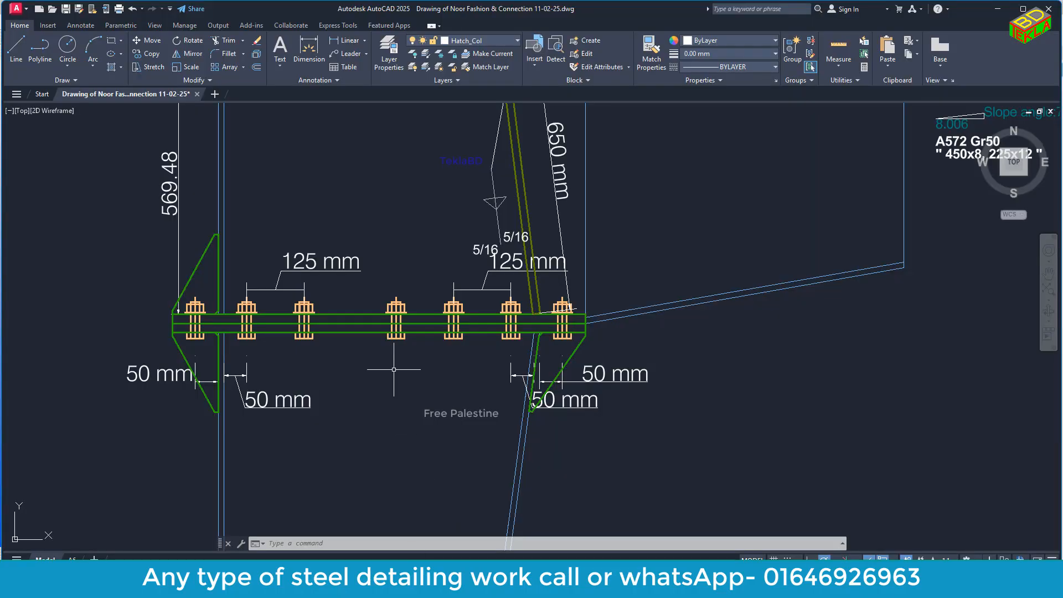
pyautogui.scroll(-8, 416, 399)
pyautogui.scroll(5, 384, 317)
pyautogui.scroll(2, 383, 316)
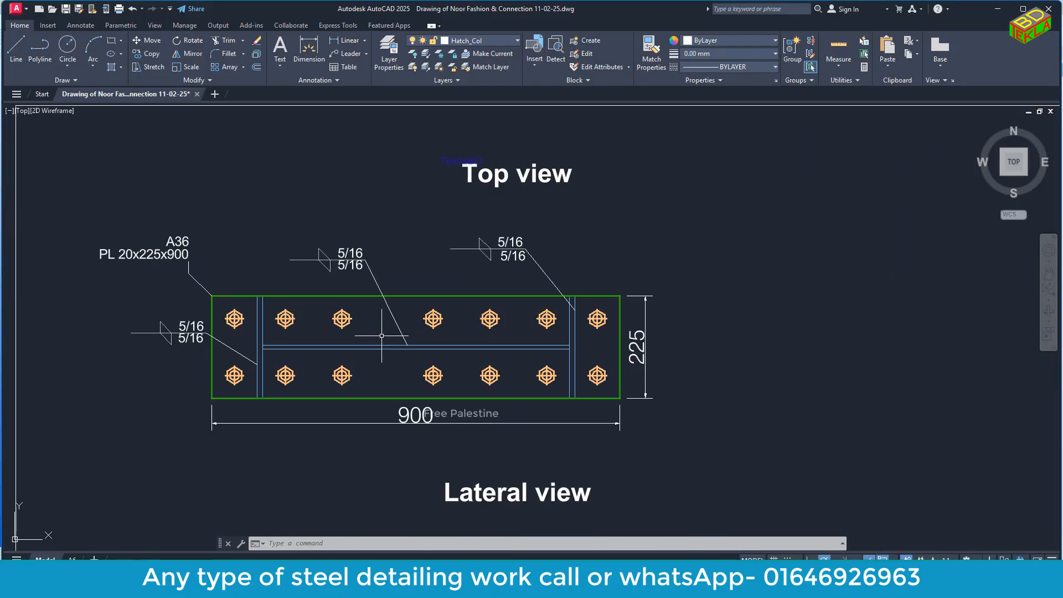
pyautogui.scroll(-5, 400, 344)
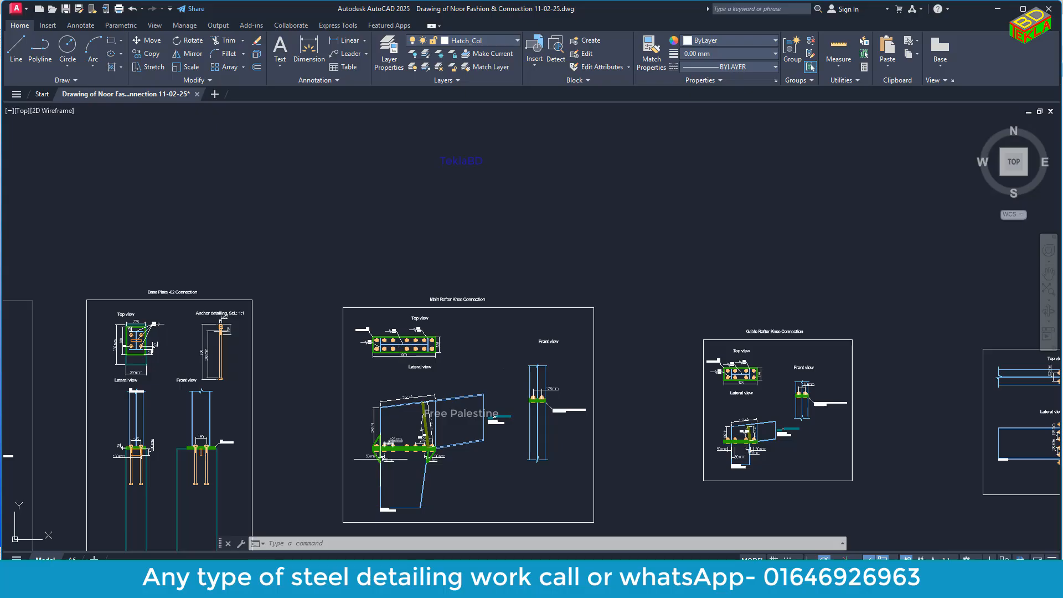
# Switch to Tekla Structures and set the knee joint's web stiffener option 4a Bolt pitch centre stiffener to No
pyautogui.click(311, 579)
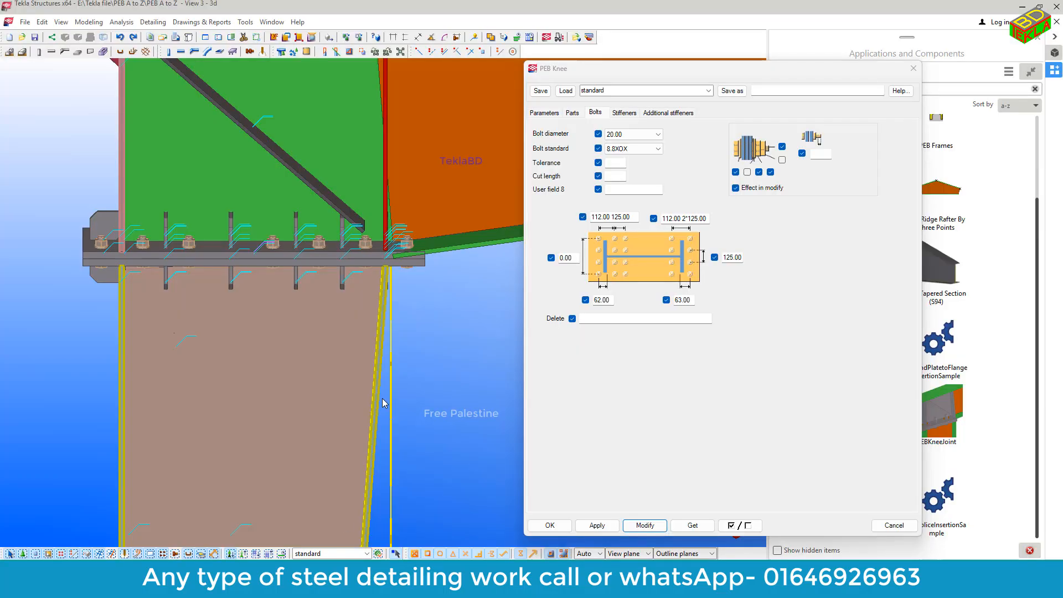
pyautogui.click(623, 112)
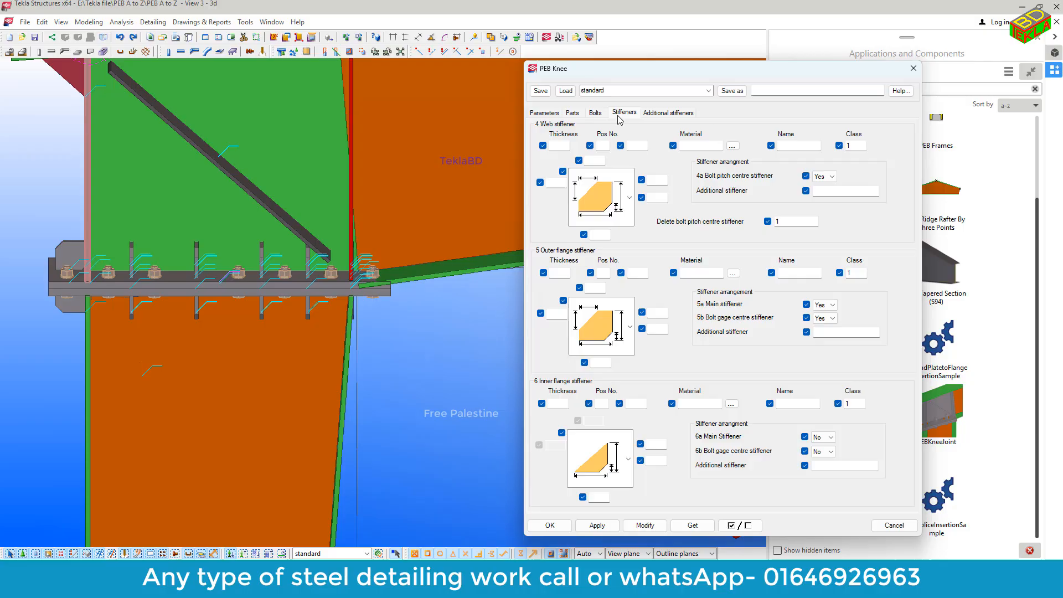
pyautogui.click(824, 176)
pyautogui.click(822, 193)
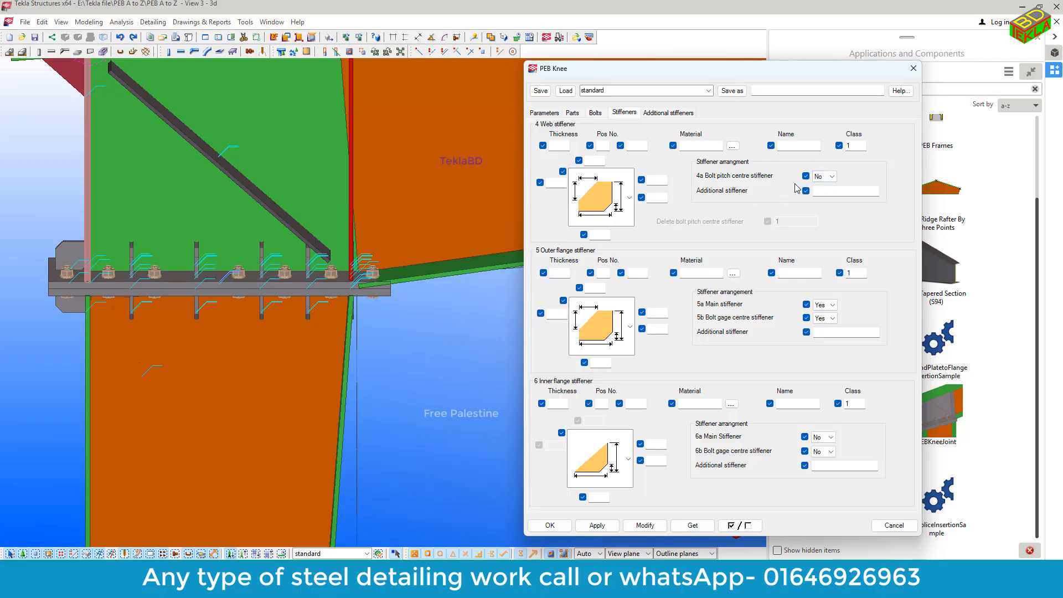
# Set the outer flange stiffener options 5a Main stiffener and 5b Bolt gage centre stiffener to No
pyautogui.click(824, 304)
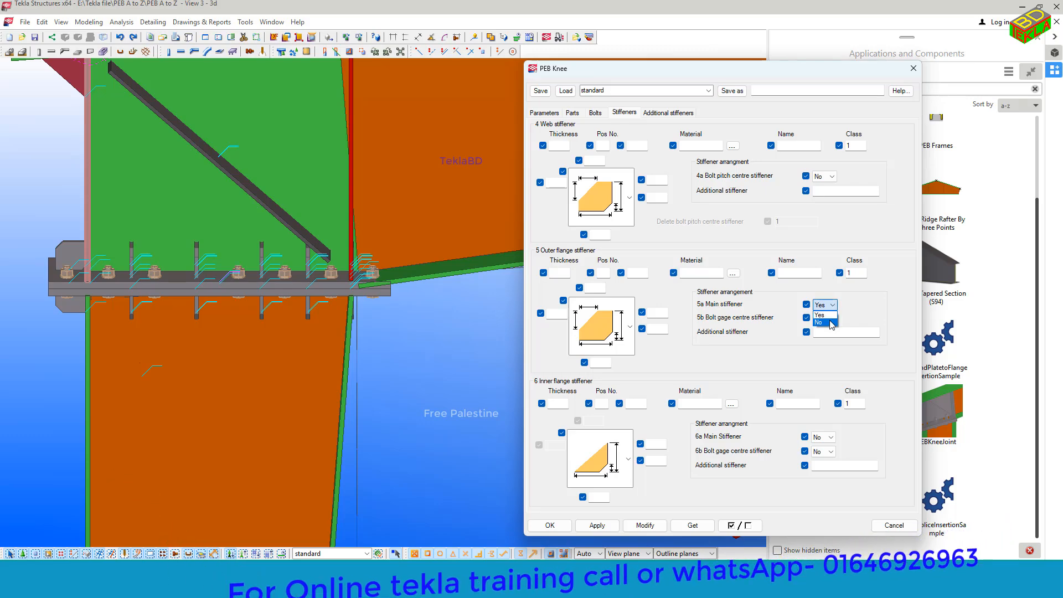
pyautogui.click(822, 321)
pyautogui.click(825, 318)
pyautogui.click(822, 336)
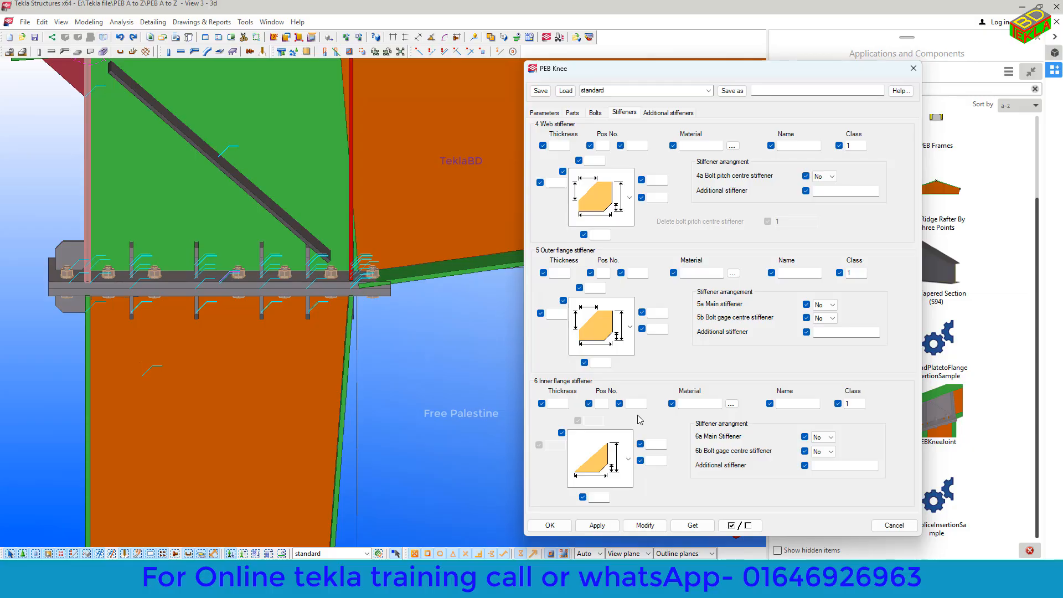
# Keep the inner flange's 6a Main Stiffener at No and apply the stiffener settings to the knee joint
pyautogui.click(829, 436)
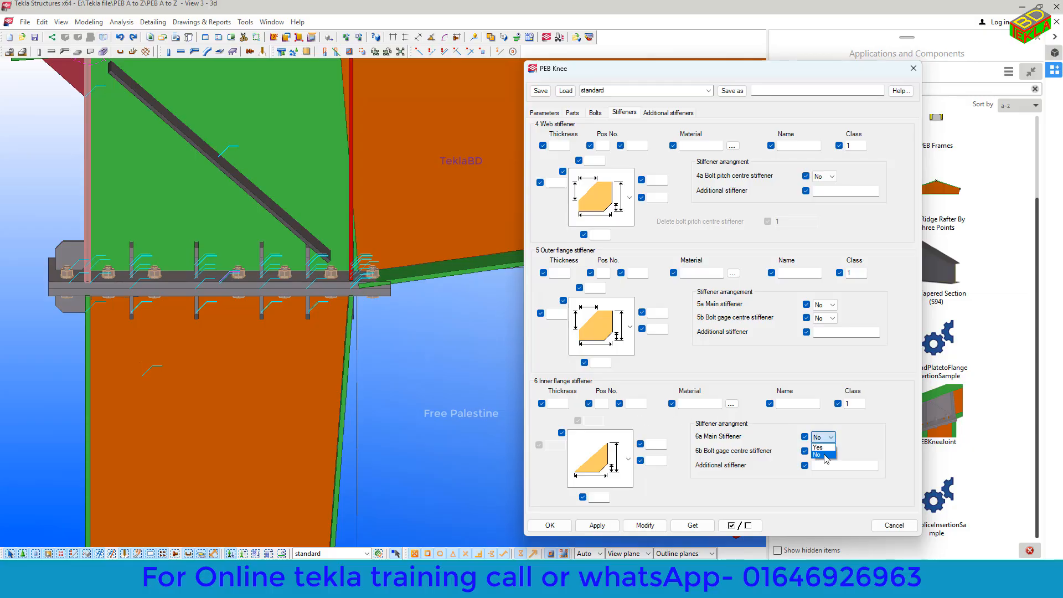
pyautogui.click(825, 455)
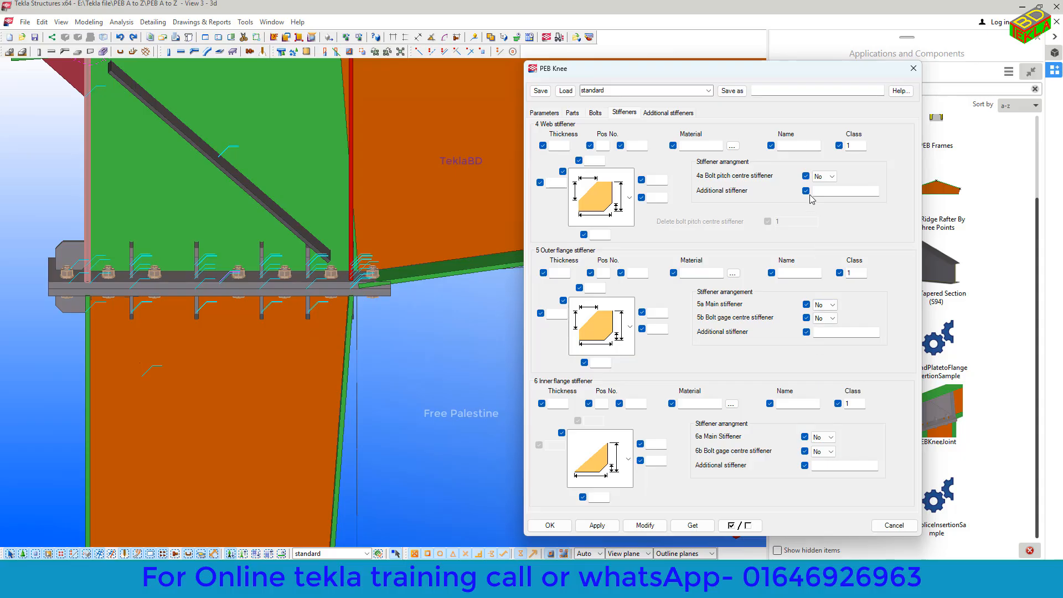
pyautogui.click(645, 525)
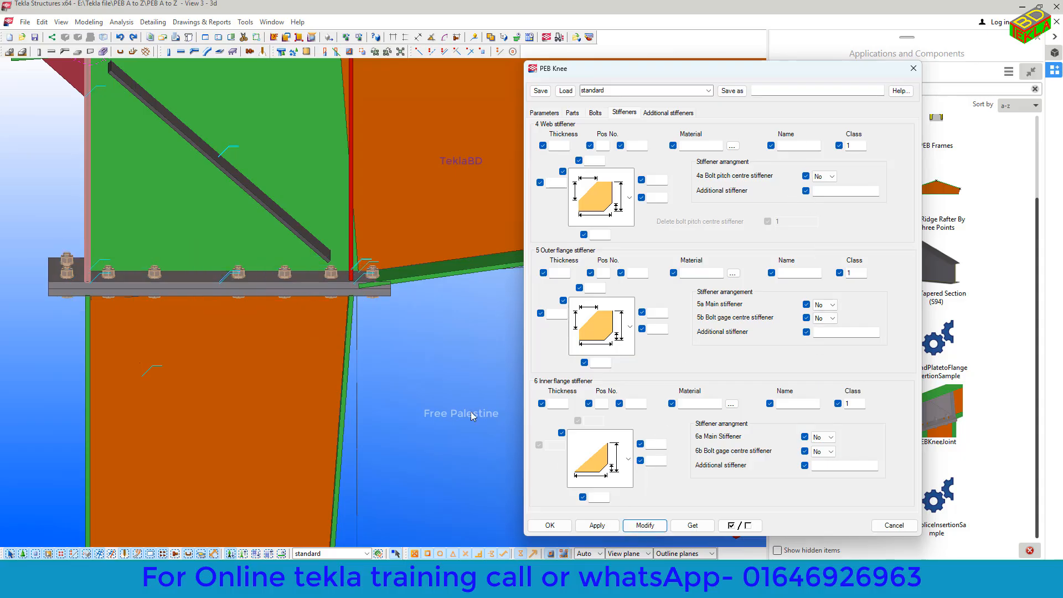
# Inspect the modified knee joint's end plates, bolts and remaining stiffeners from several angles in the 3D view
pyautogui.click(333, 324)
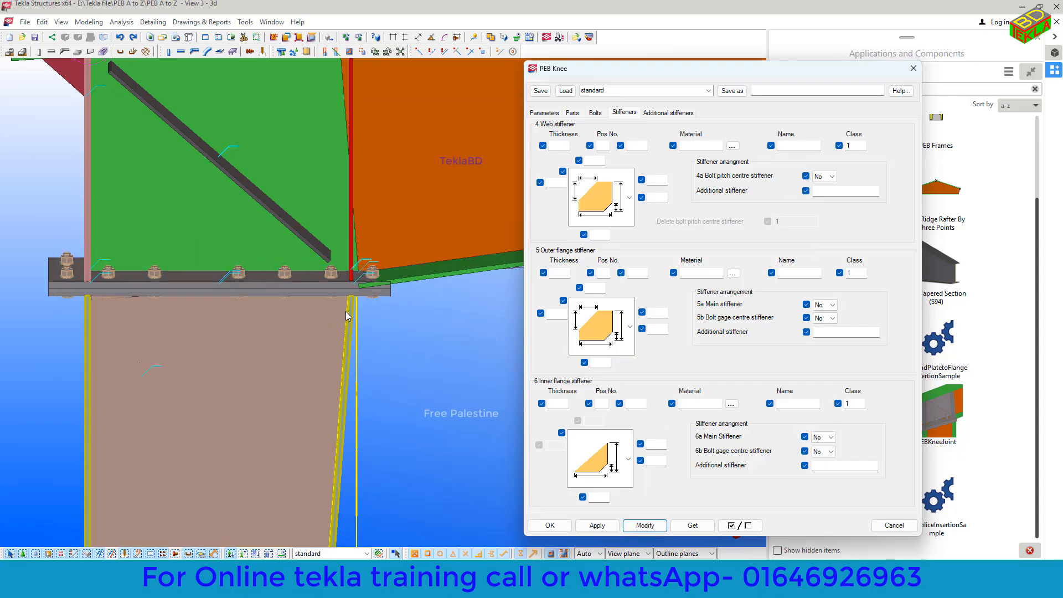
pyautogui.scroll(-3, 260, 323)
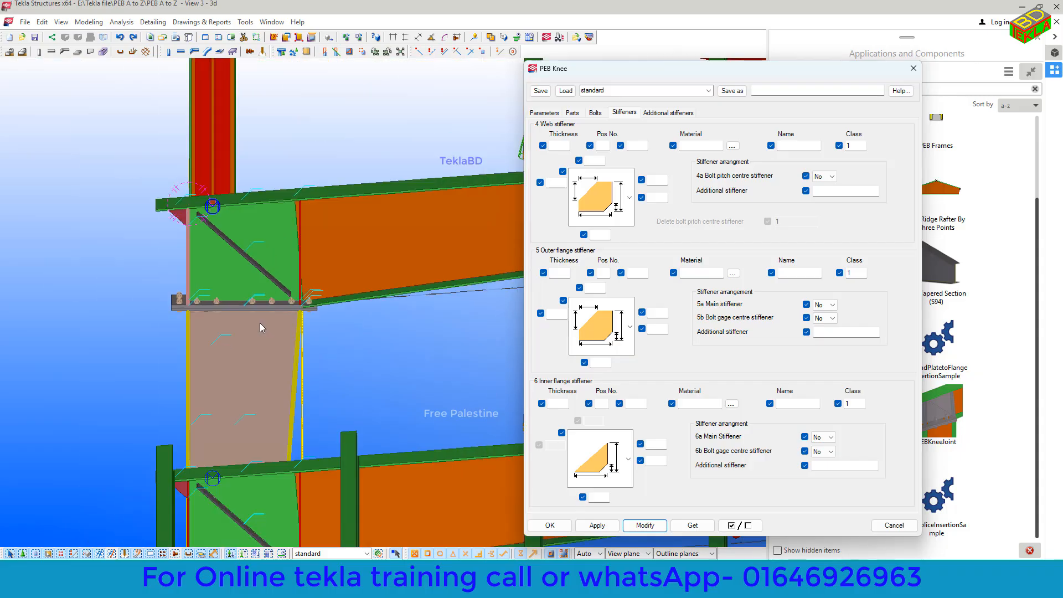
pyautogui.keyDown('ctrl'); pyautogui.moveTo(260, 323); pyautogui.dragTo(320, 285, button='middle'); pyautogui.keyUp('ctrl')
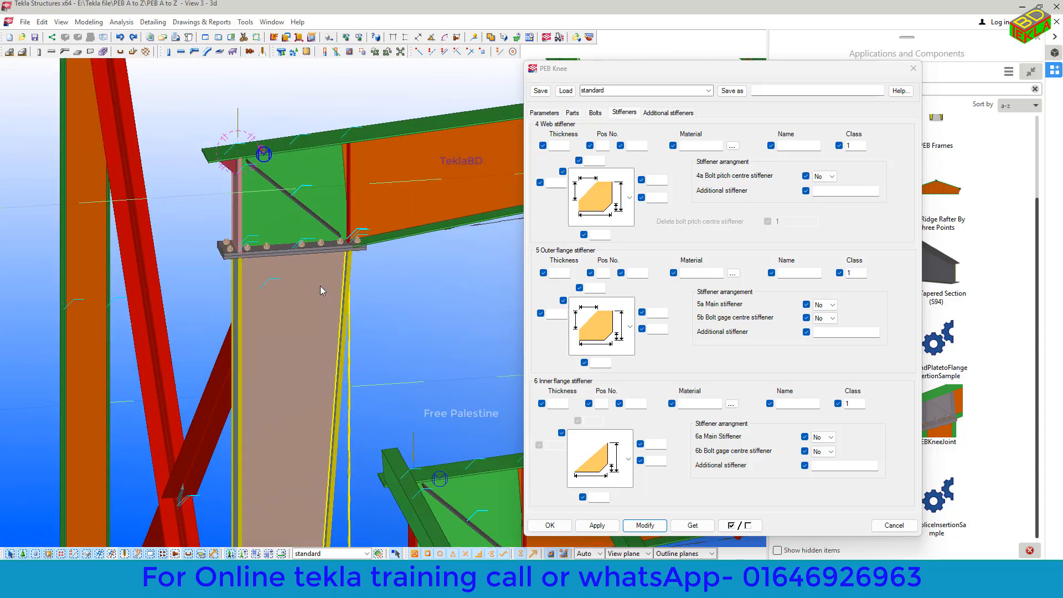
pyautogui.scroll(5, 301, 245)
pyautogui.keyDown('ctrl'); pyautogui.moveTo(301, 244); pyautogui.dragTo(258, 284, button='middle'); pyautogui.keyUp('ctrl')
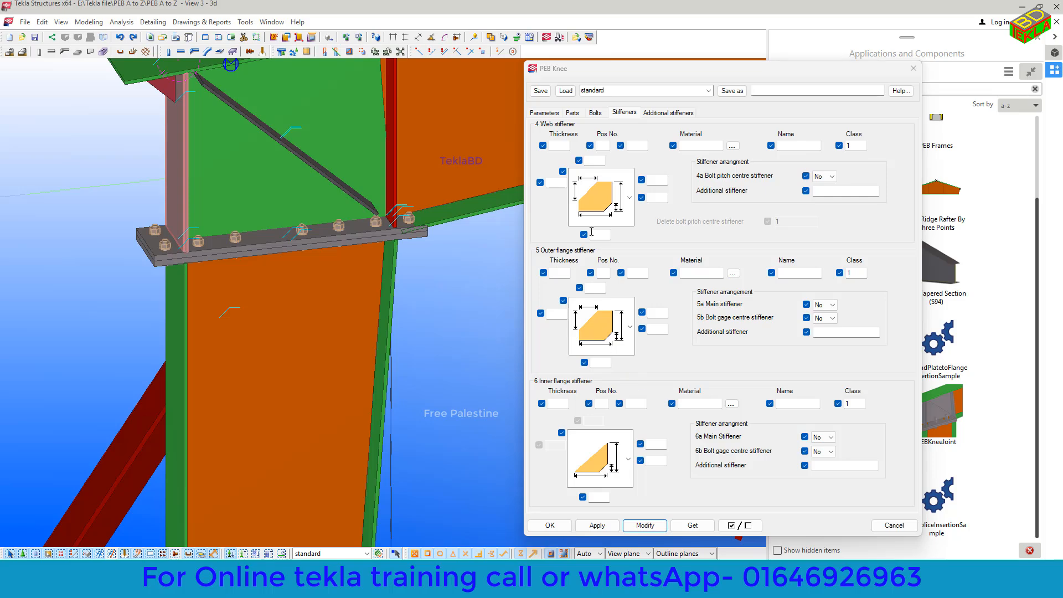
# Open the additional stiffener settings and examine the knee, diagonal and eaves stiffeners in the model
pyautogui.click(659, 115)
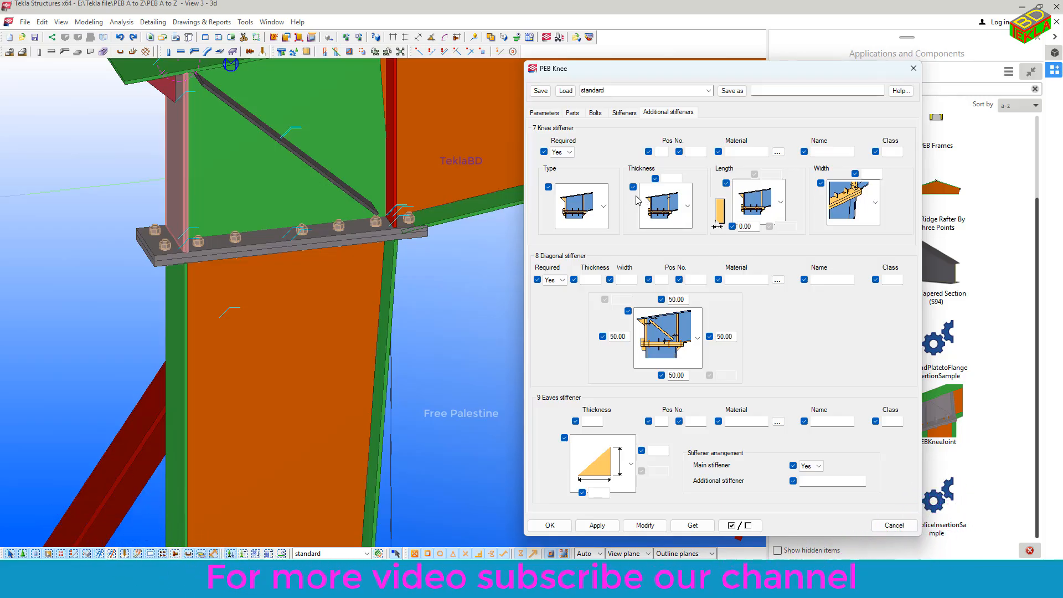
pyautogui.moveTo(419, 208); pyautogui.dragTo(407, 307, button='middle')
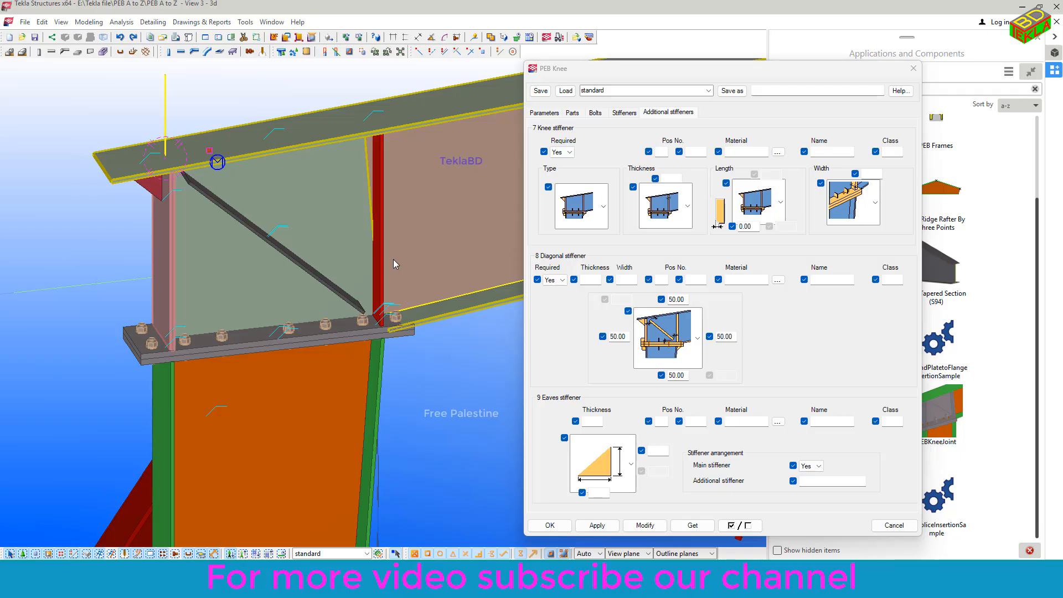